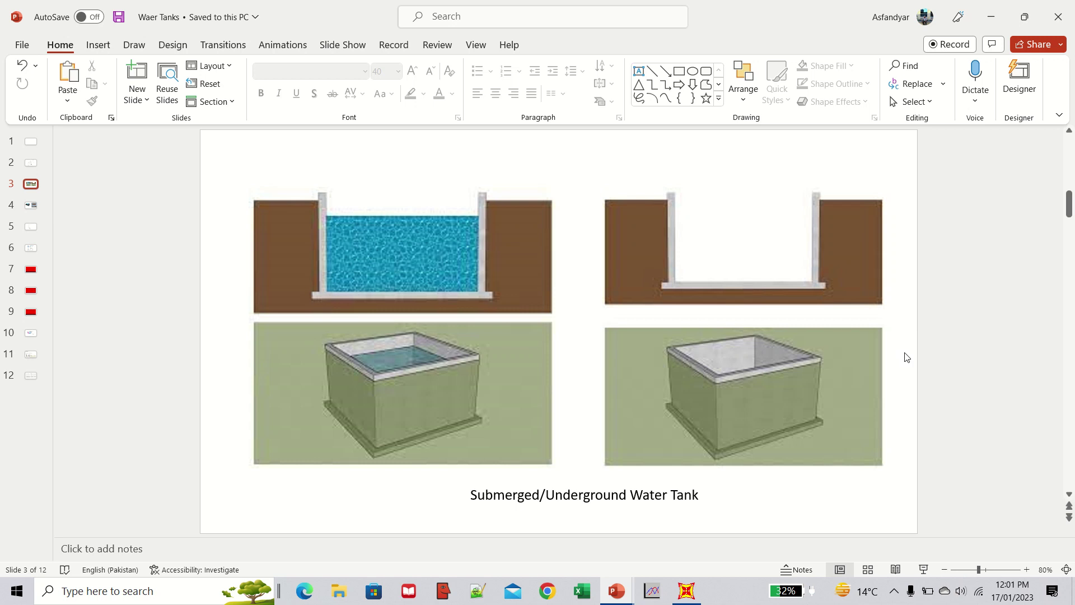
Review the slides on the wall's dimensions and water pressure, the underground, on-ground and overhead tank types, the sectional elevation and the force diagrams.
scroll(907, 356, up, 1)
scroll(907, 356, up, 1)
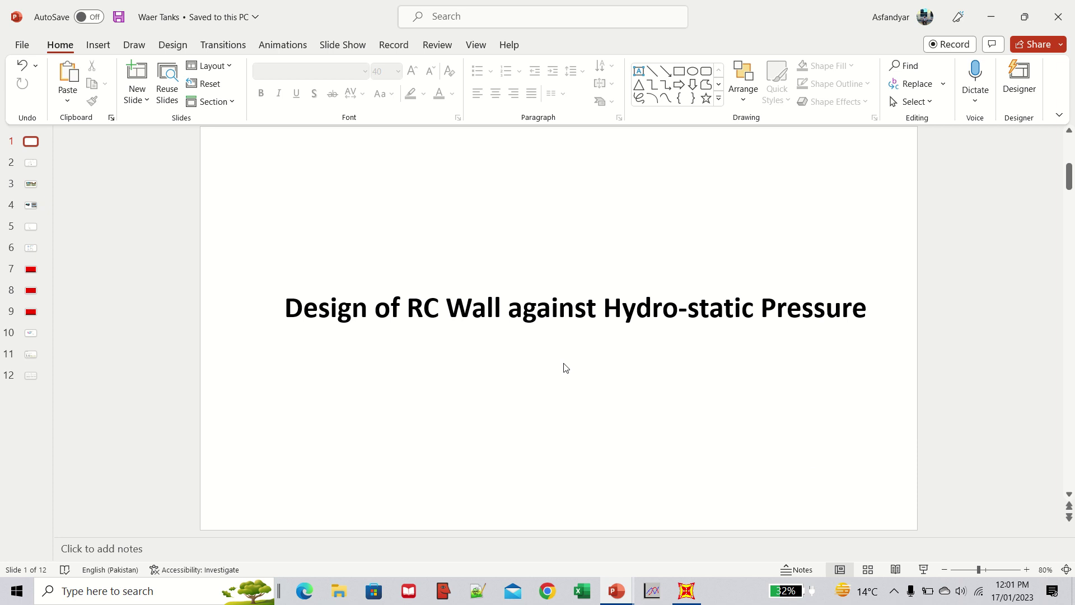
scroll(589, 373, down, 1)
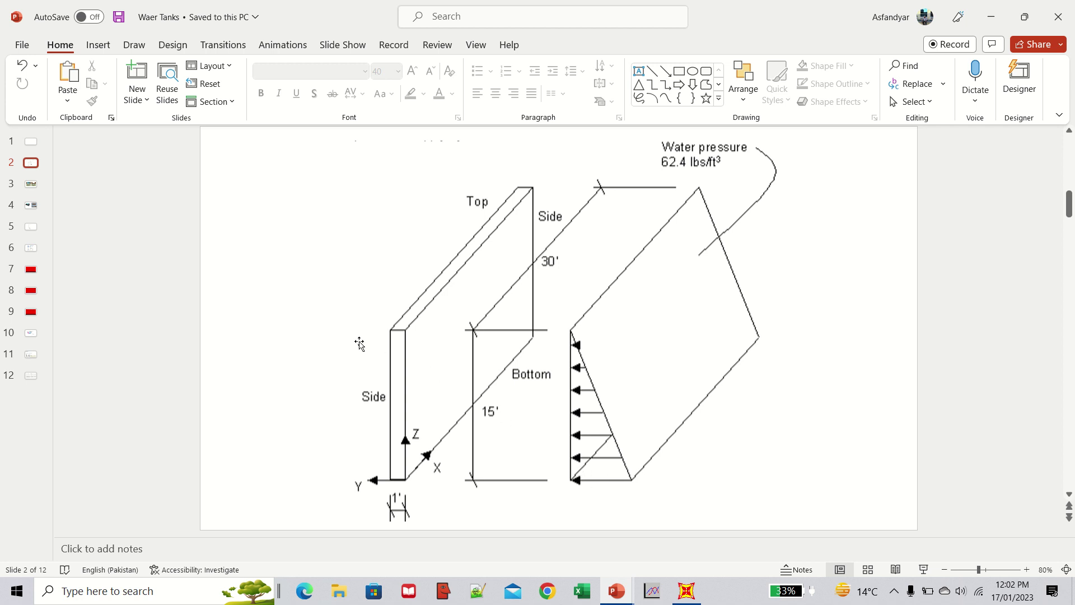
scroll(359, 342, down, 1)
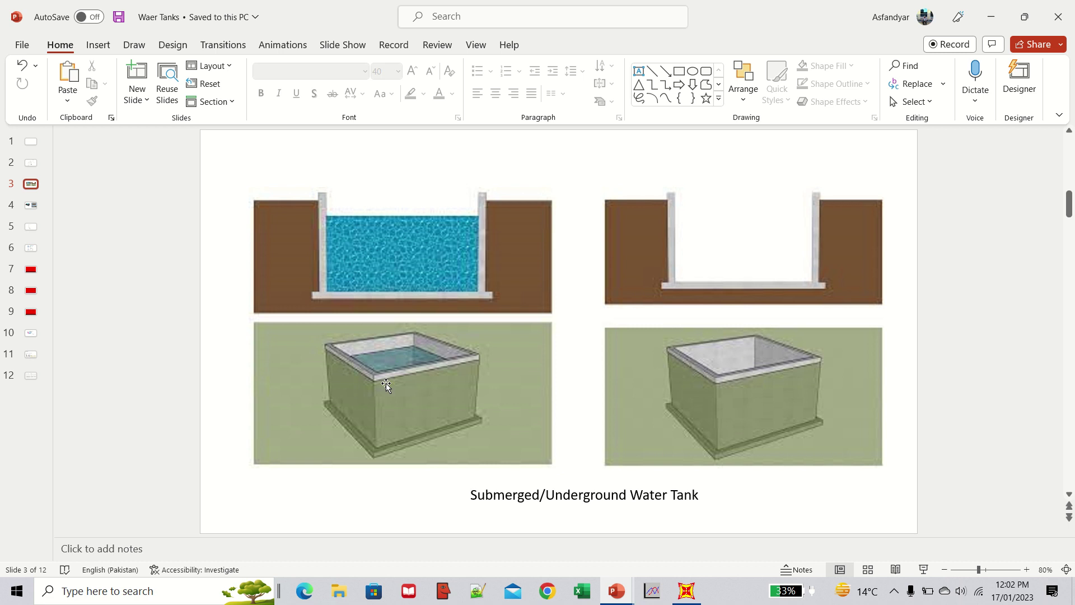
scroll(385, 383, up, 1)
scroll(386, 384, down, 1)
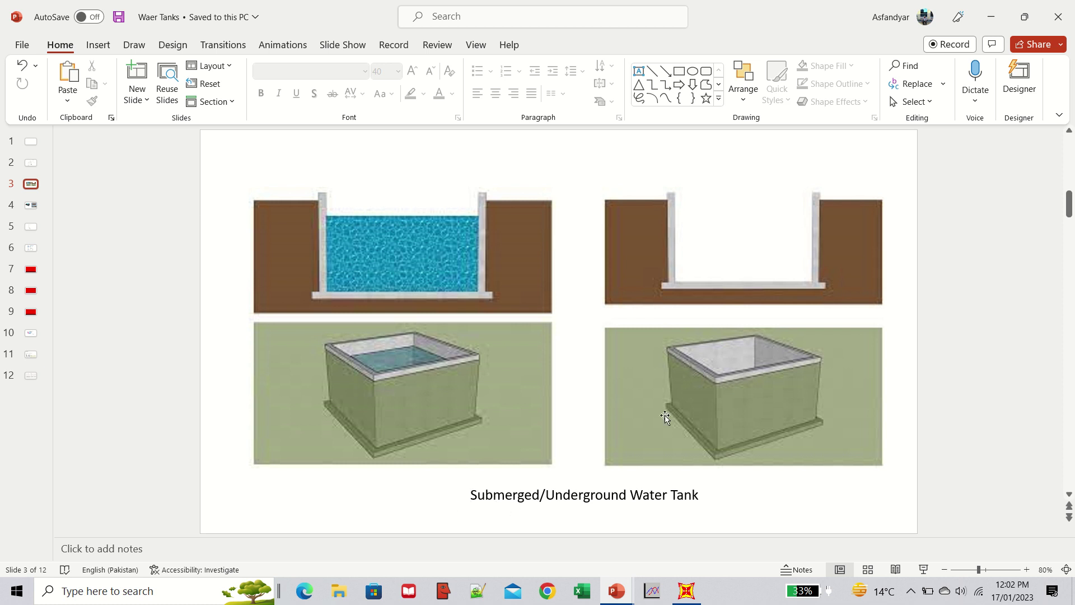
scroll(595, 370, down, 1)
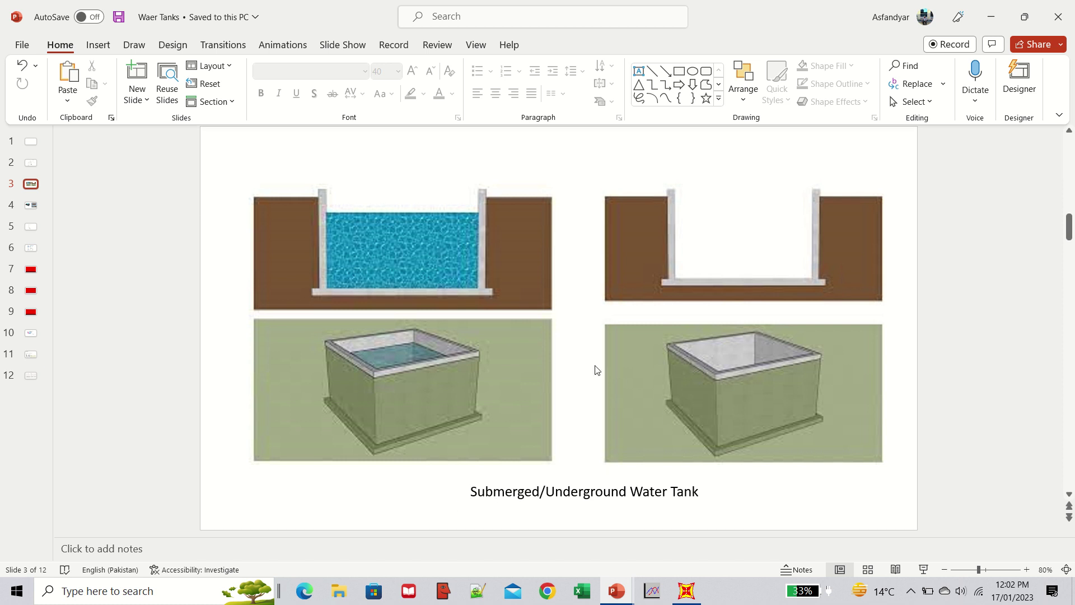
scroll(588, 368, down, 3)
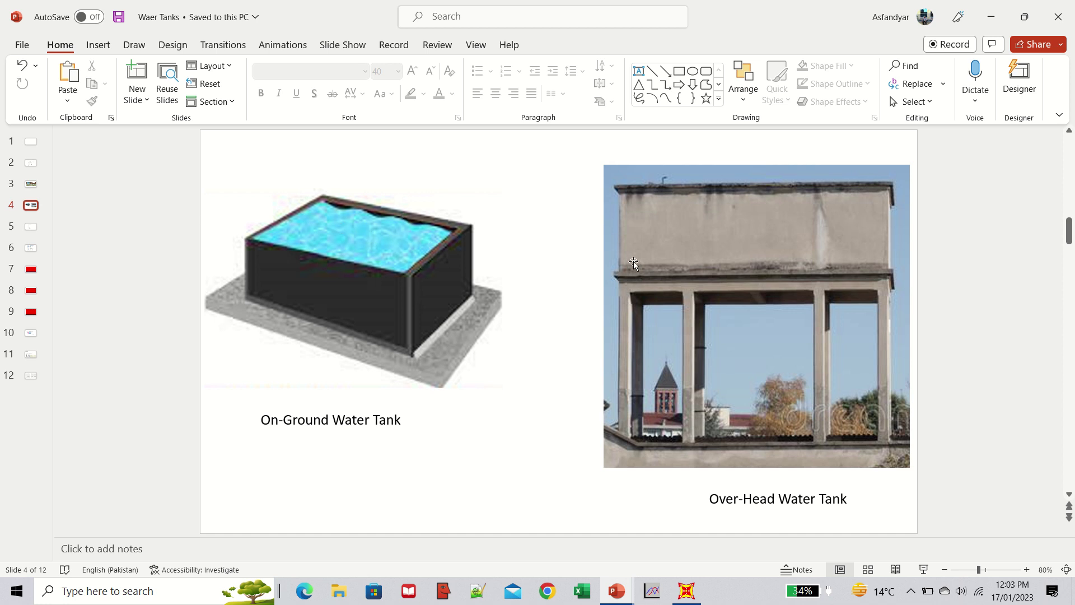
scroll(607, 370, up, 1)
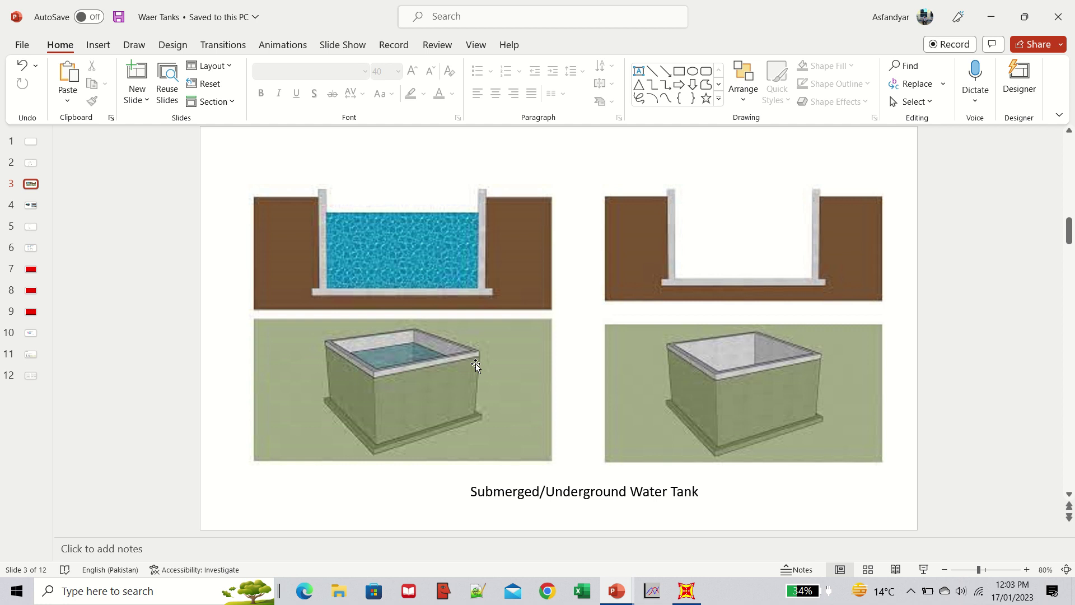
scroll(475, 365, down, 1)
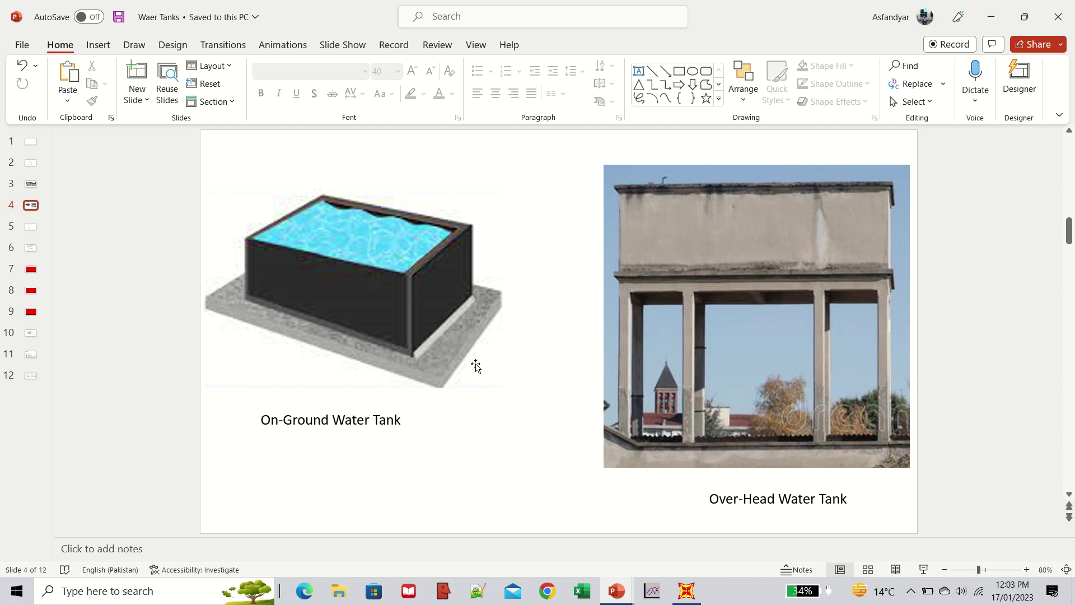
scroll(476, 365, down, 1)
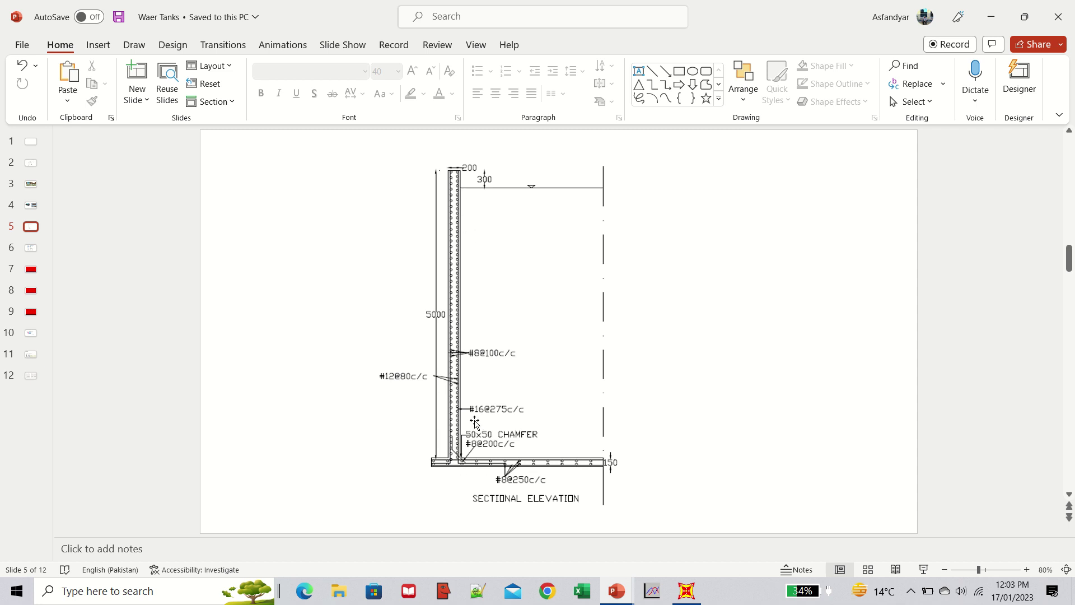
scroll(474, 423, down, 2)
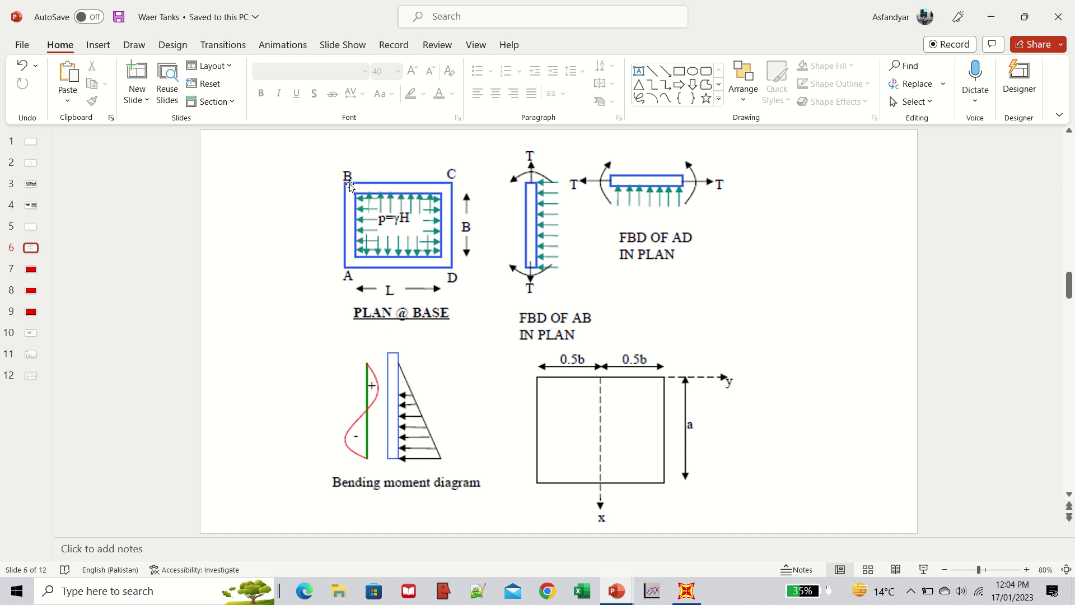
Compare the slides for walls fixed at the bottom only, at bottom and sides, and at all sides with the tank-type pictures.
scroll(389, 253, down, 3)
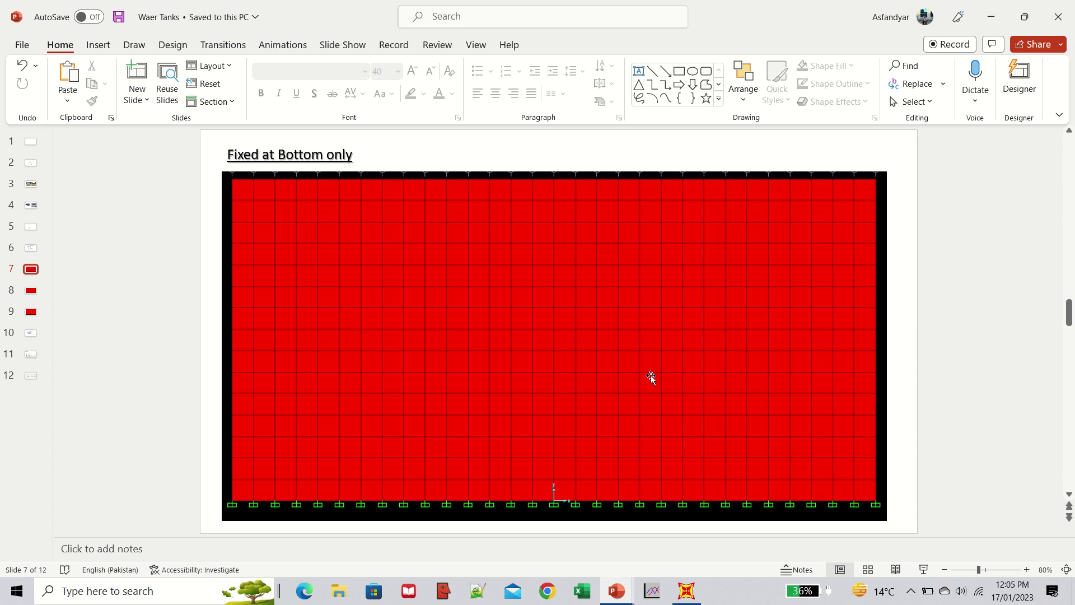
scroll(602, 389, down, 1)
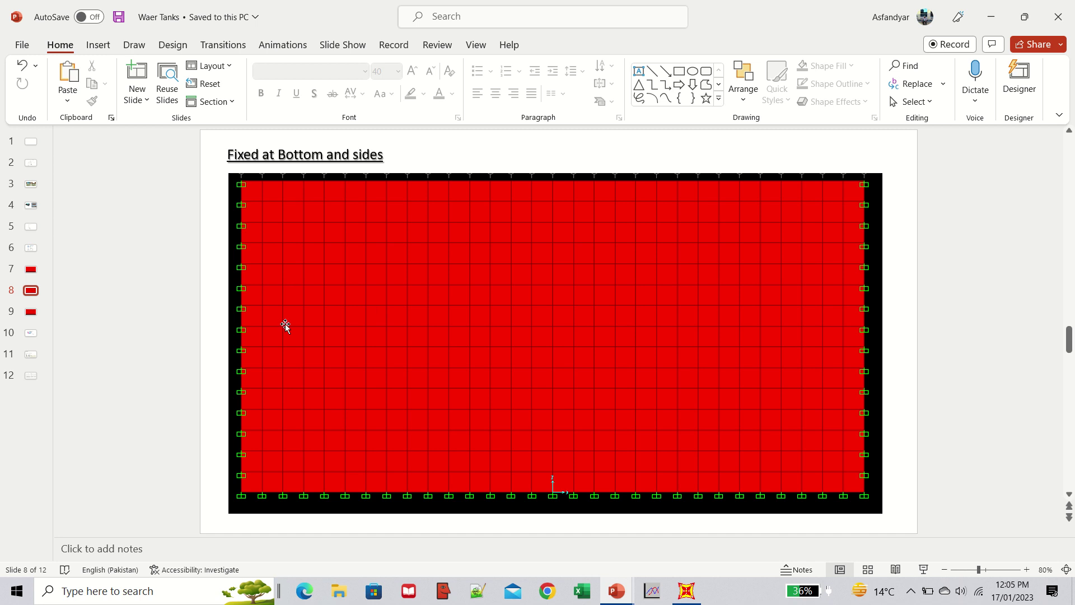
click(28, 247)
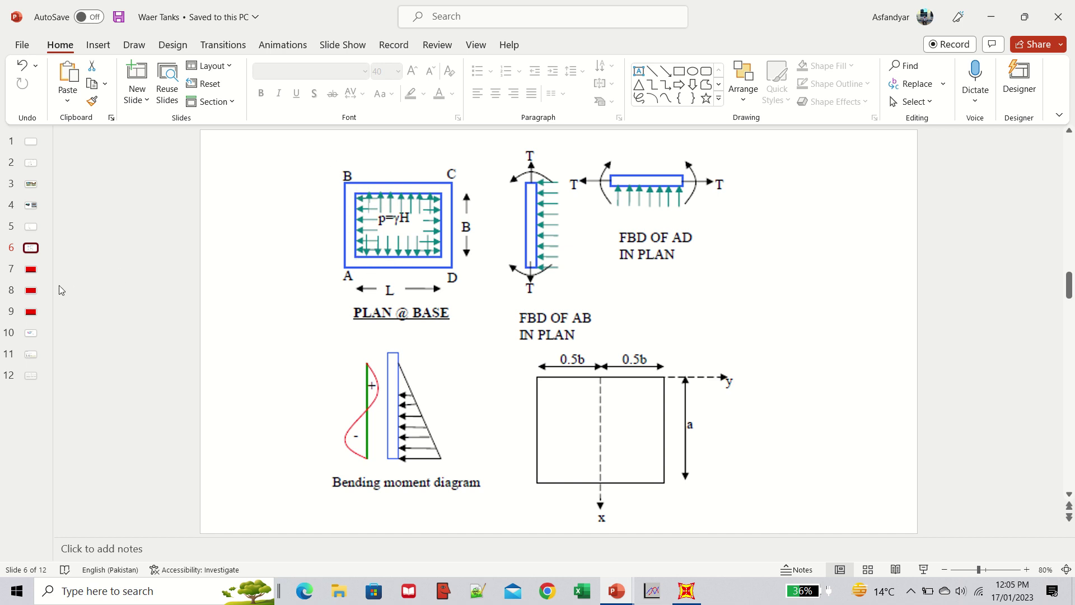
click(27, 279)
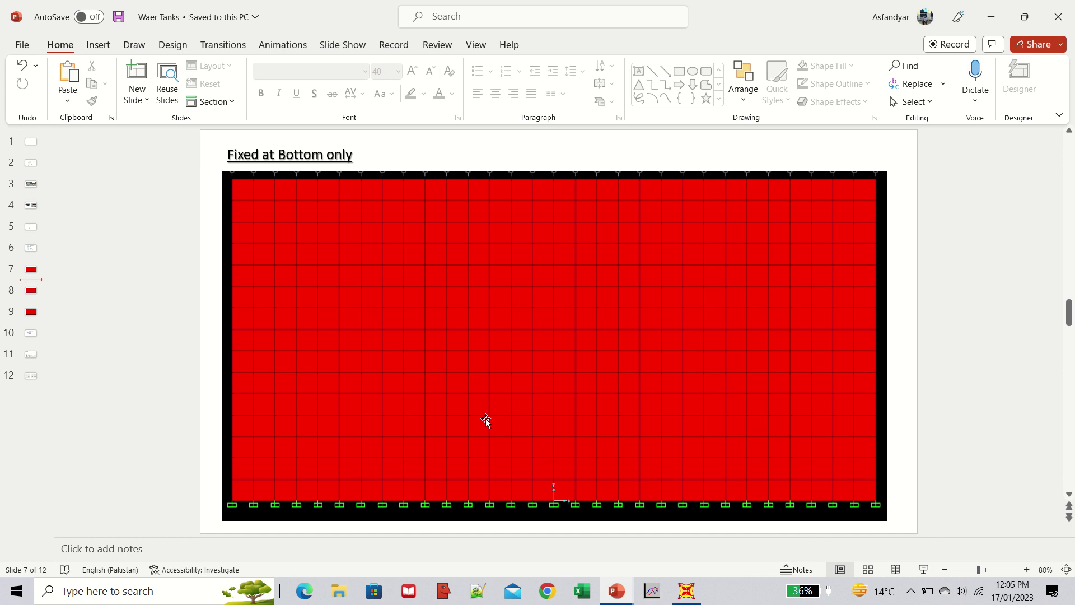
click(31, 290)
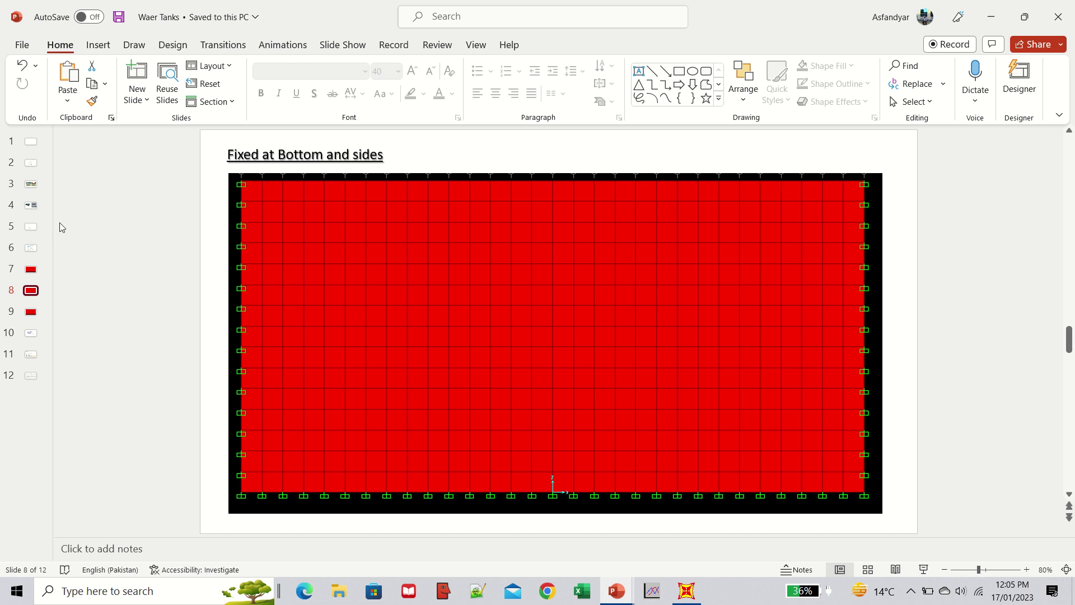
click(31, 205)
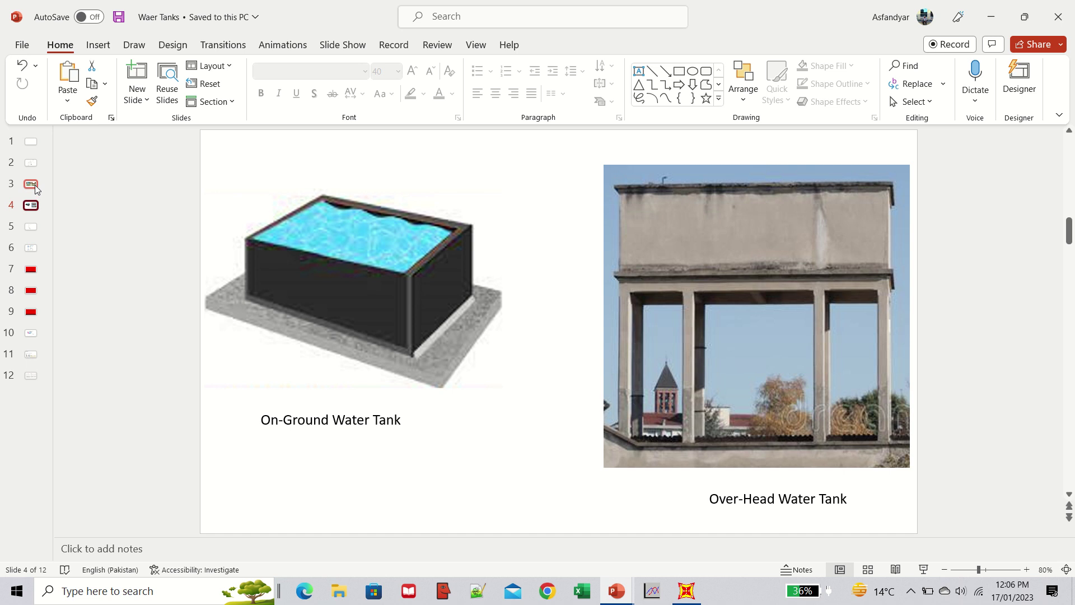
click(34, 184)
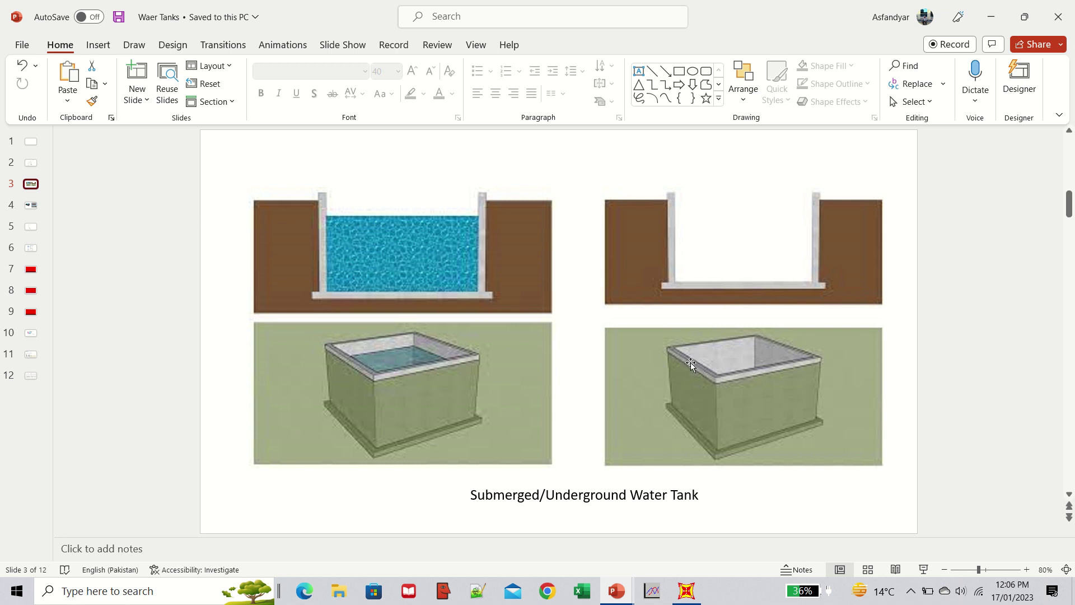
click(30, 290)
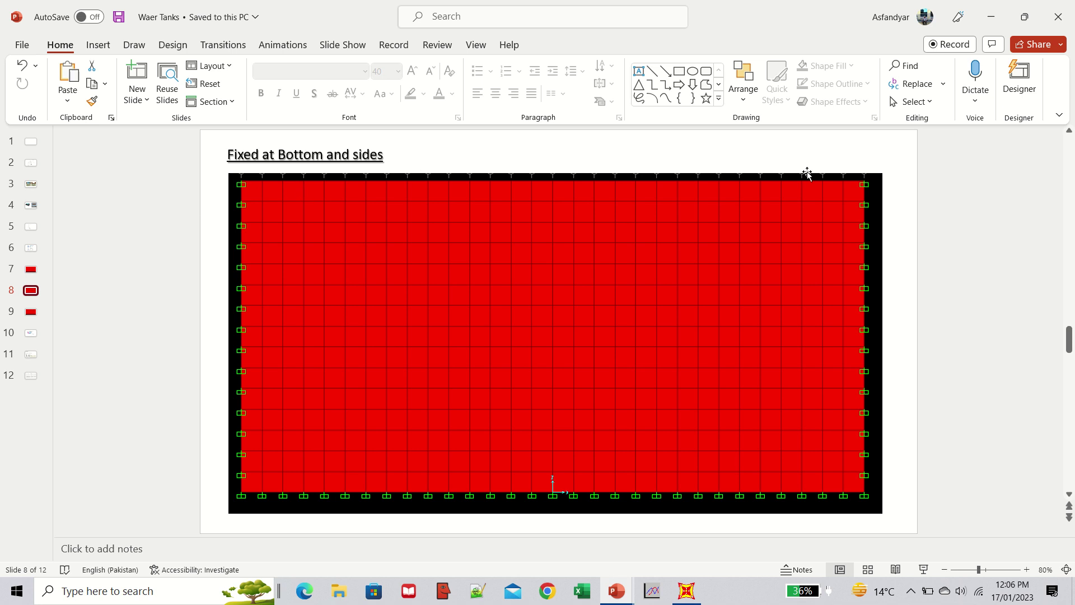
click(34, 187)
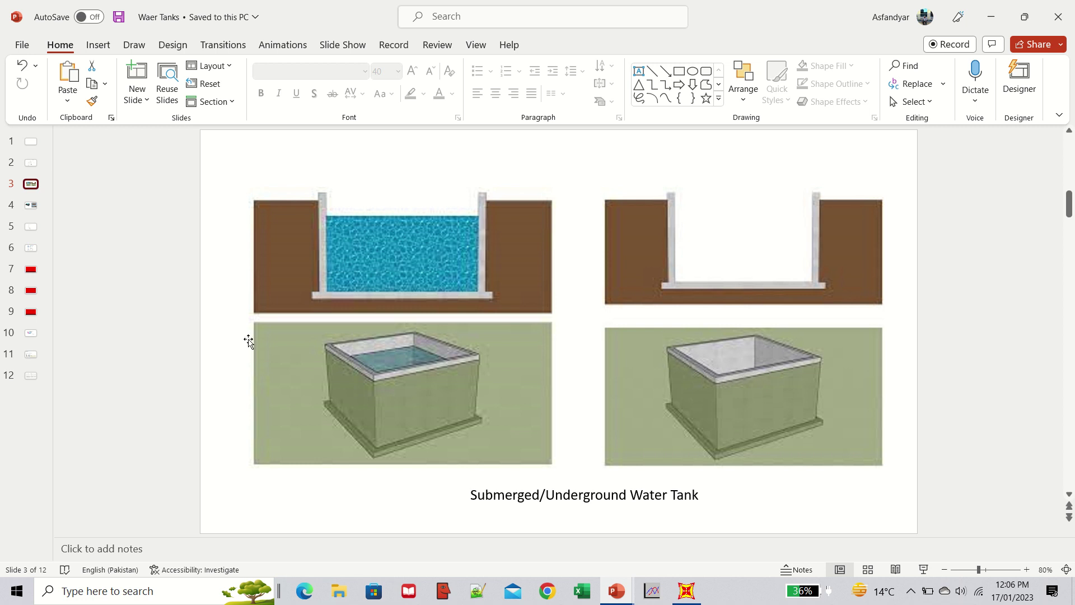
click(29, 312)
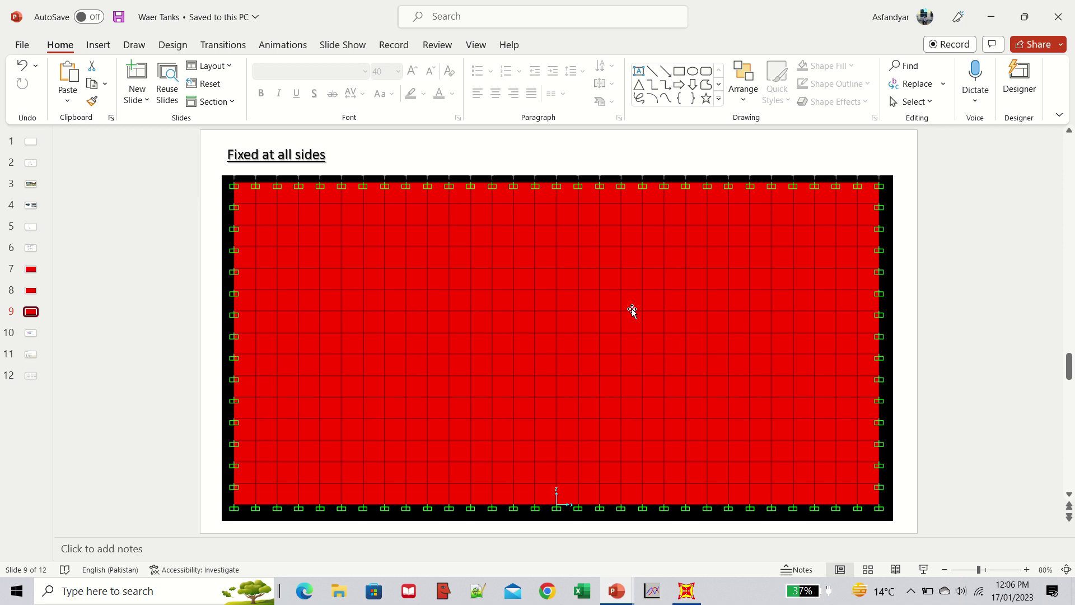
Switch to SAP2000 and create a Wall template model with 30 X and 15 Z divisions, each 1 ft wide, keeping only the X-Z view.
click(686, 592)
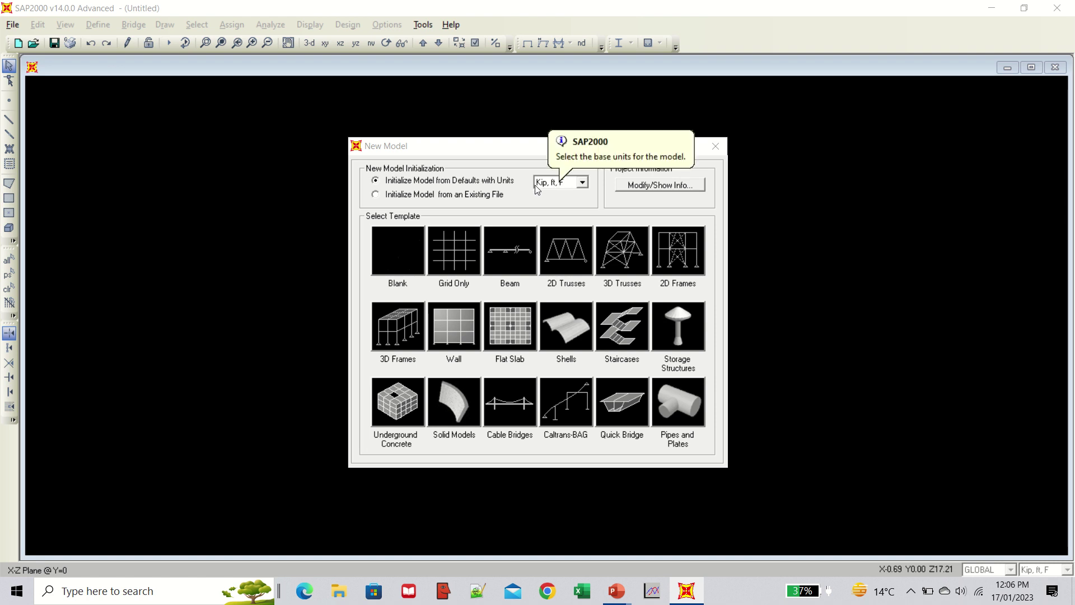
click(455, 331)
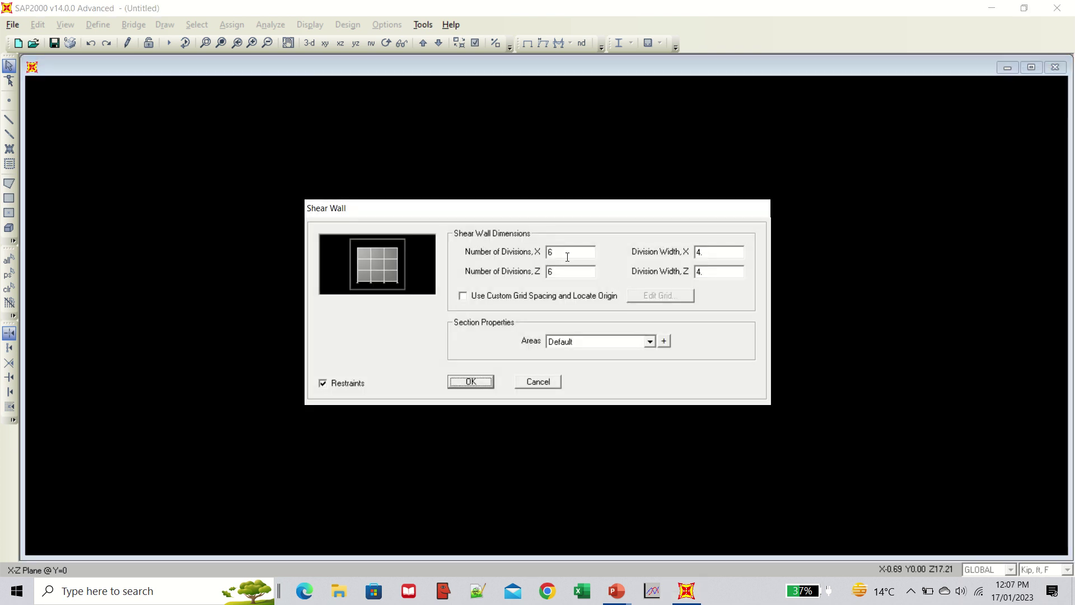
double_click(565, 253)
text(30)
text(1)
click(472, 380)
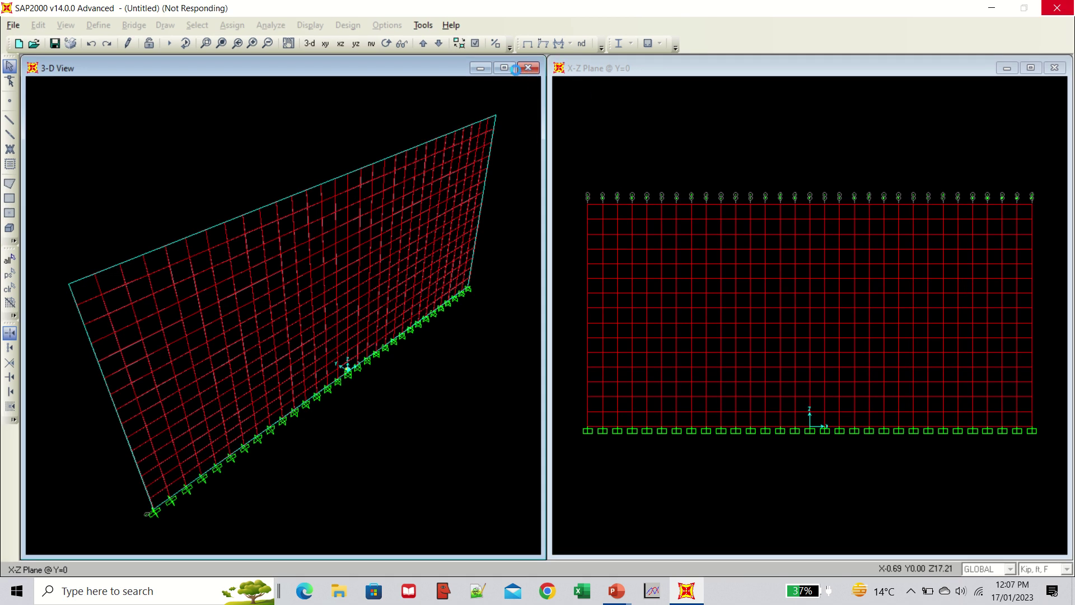
click(528, 68)
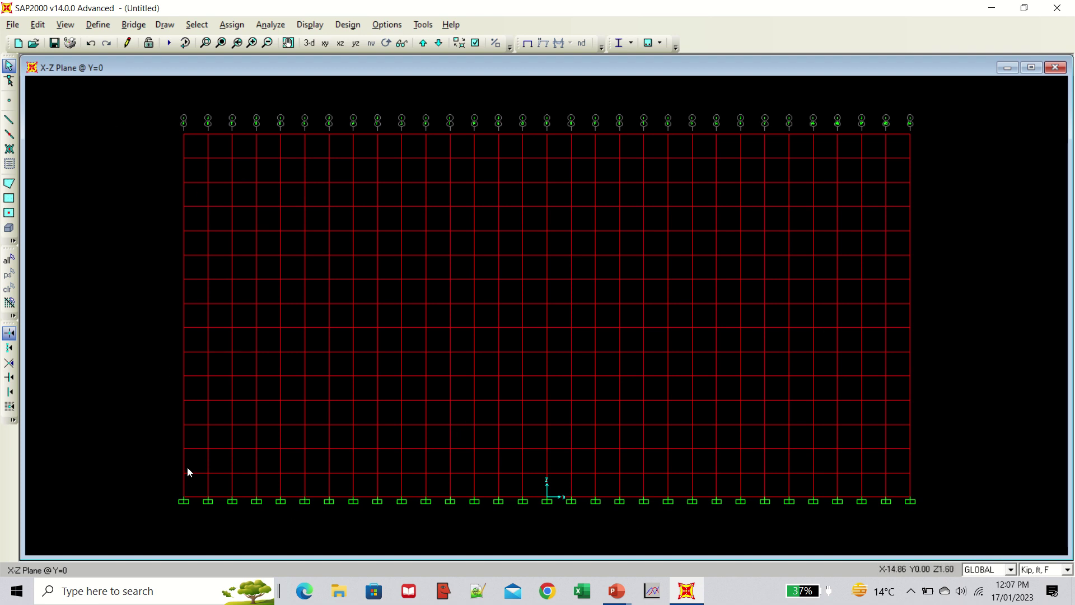
Assign fully fixed restraints, with all translations and rotations restrained, to all joints along the wall's base.
drag(147, 478, 956, 530)
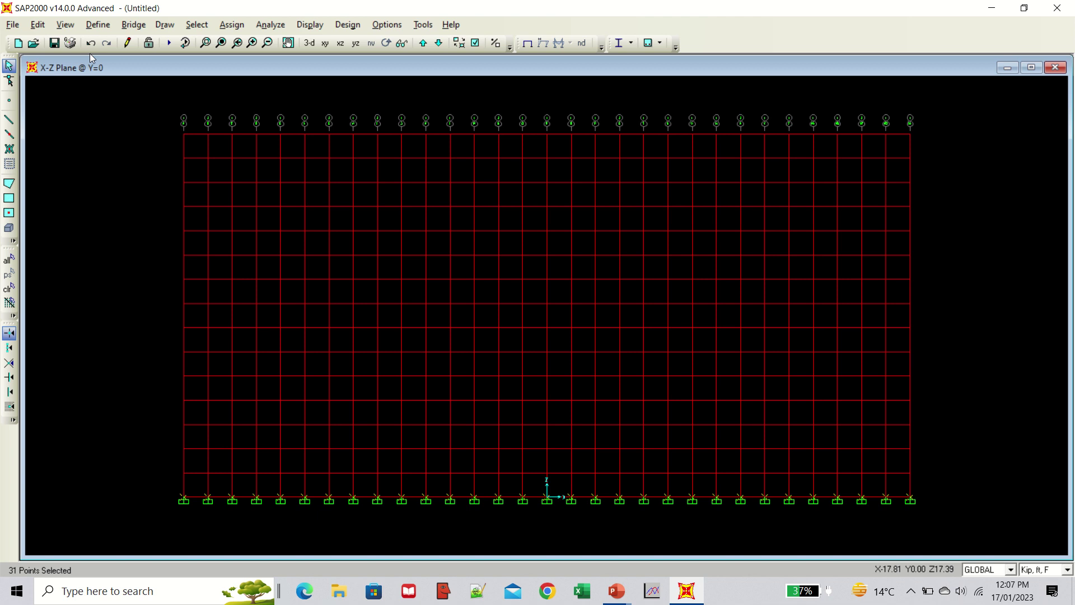
click(229, 25)
click(247, 25)
click(247, 25)
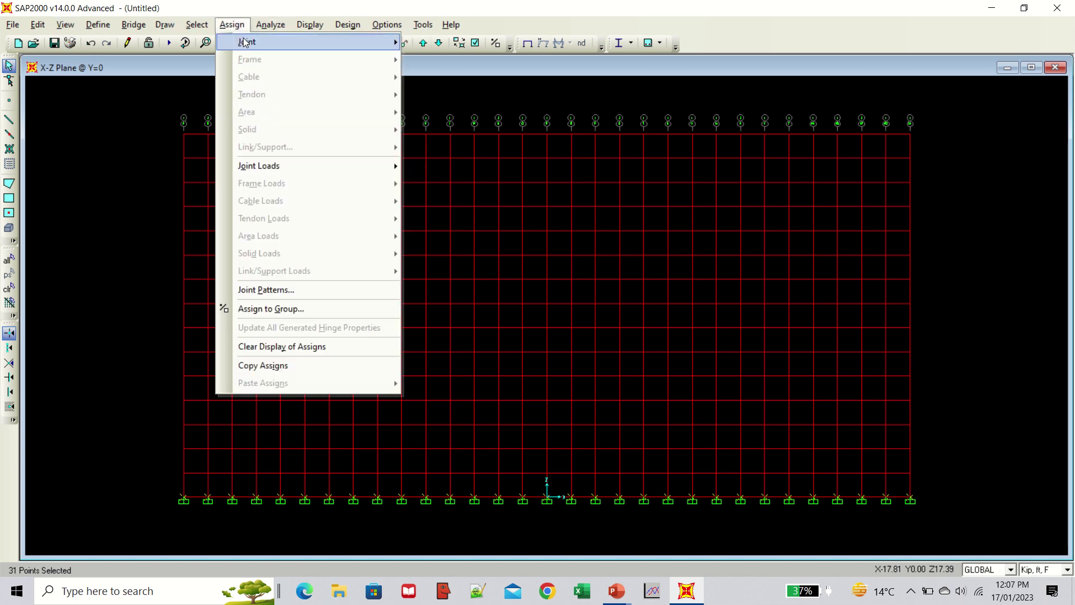
mouse_move(377, 41)
click(442, 43)
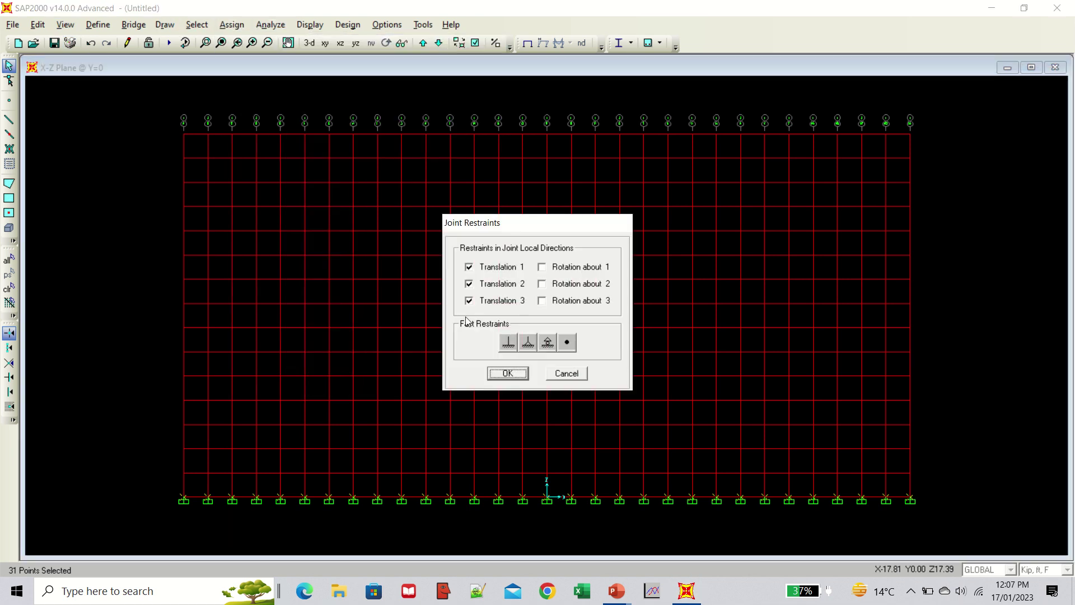
click(509, 342)
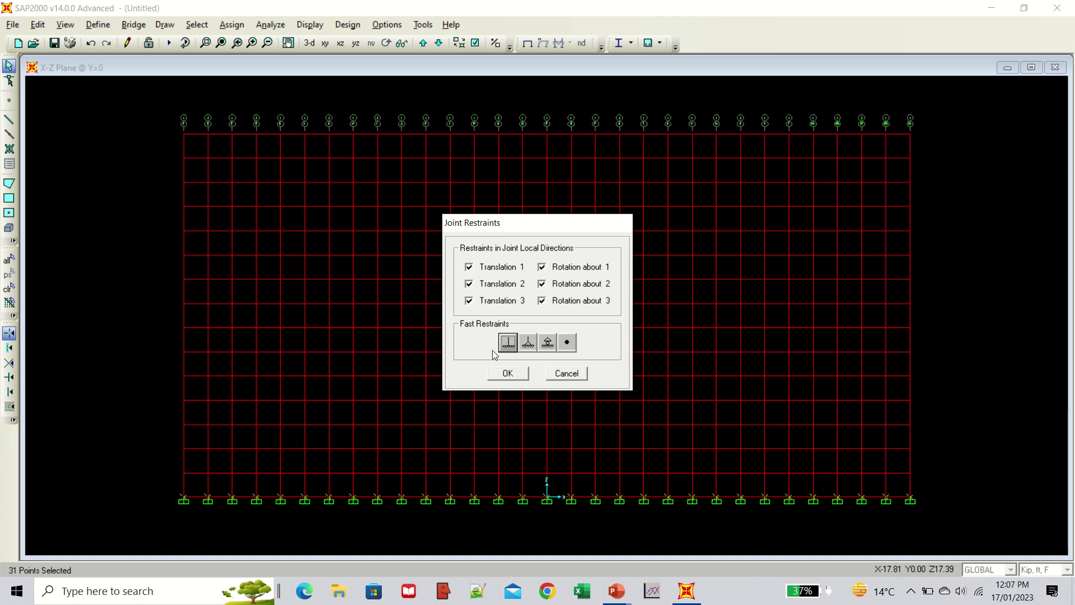
click(509, 373)
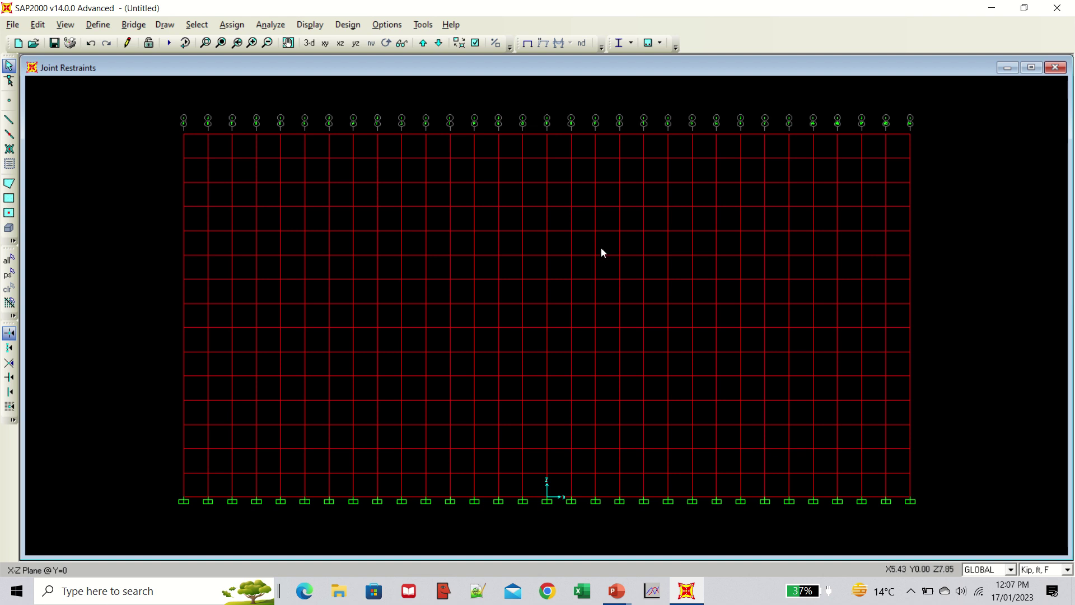
Check the 4000Psi concrete material's properties in Kip, in, F units.
click(98, 25)
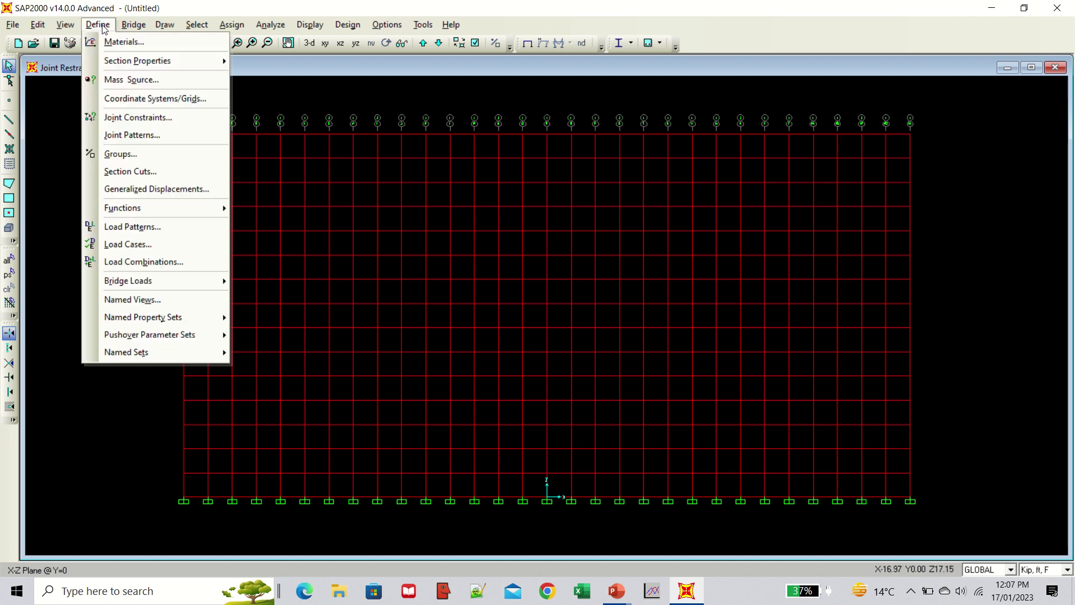
click(102, 43)
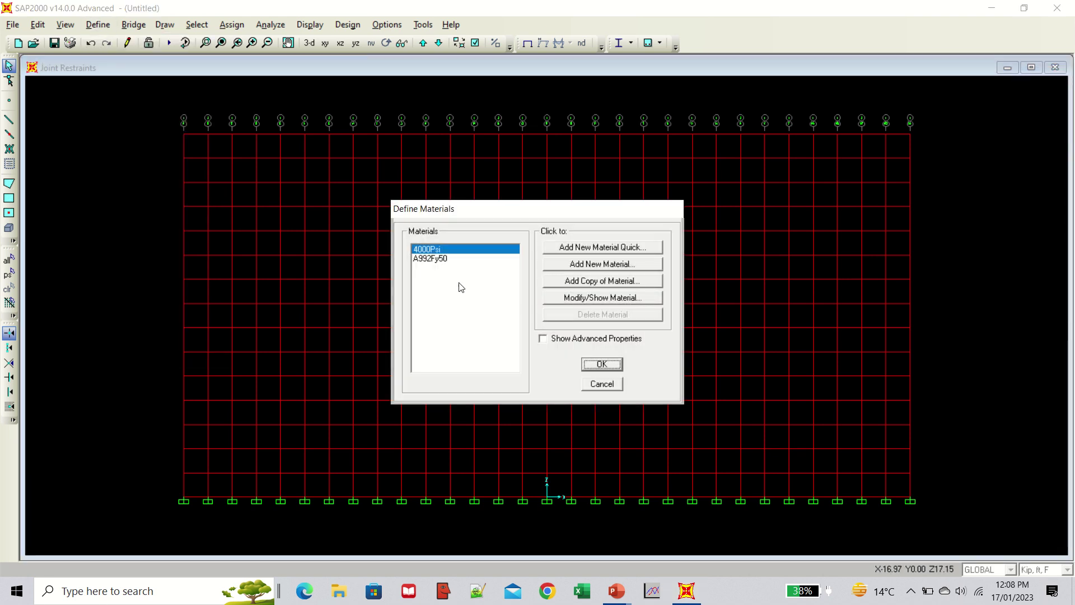
click(626, 299)
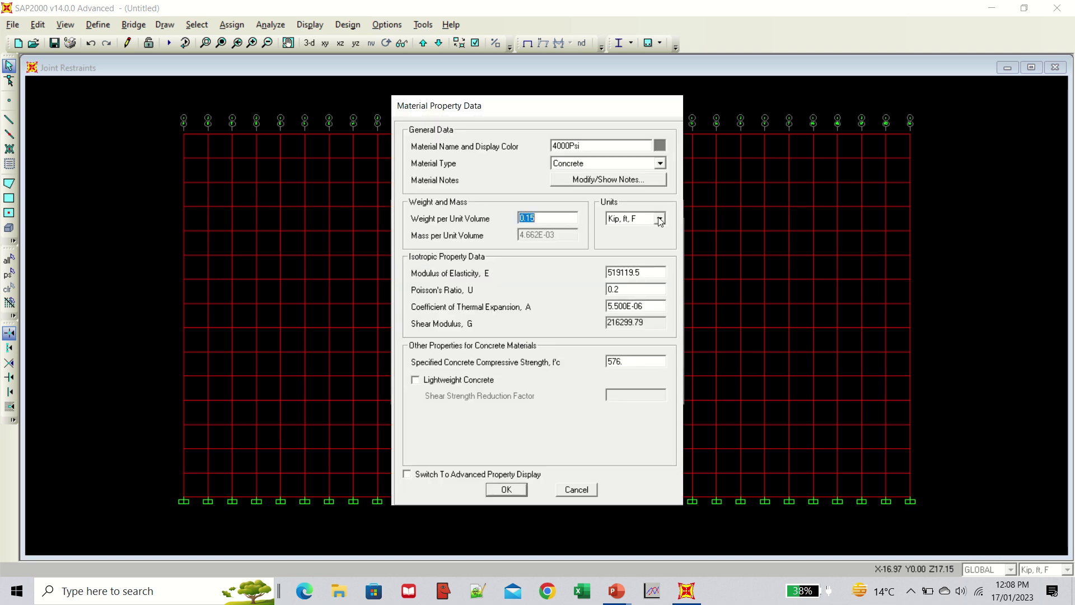
click(659, 218)
click(632, 232)
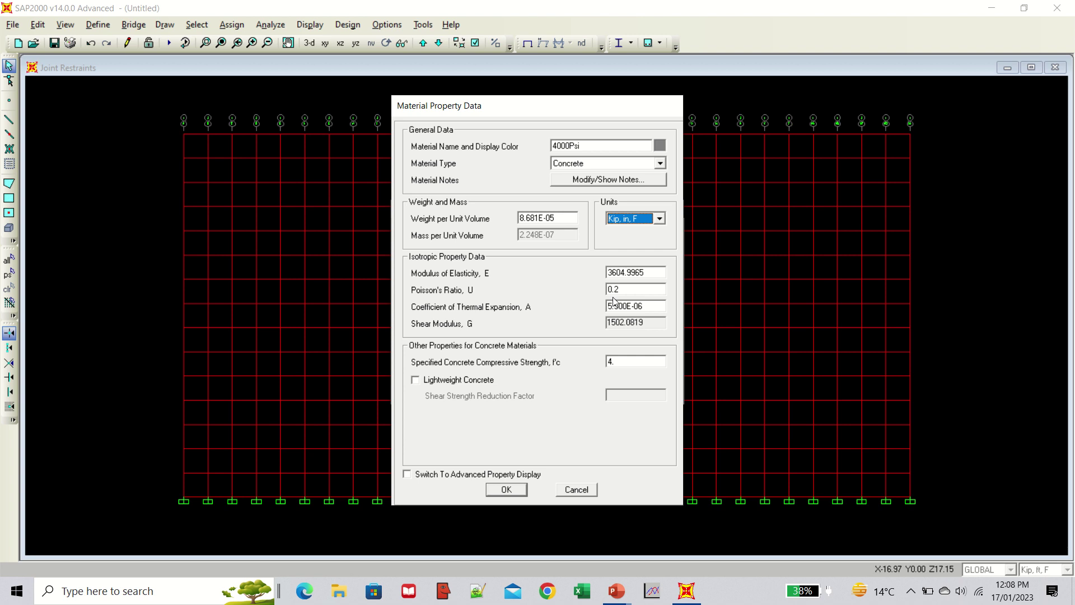
click(509, 485)
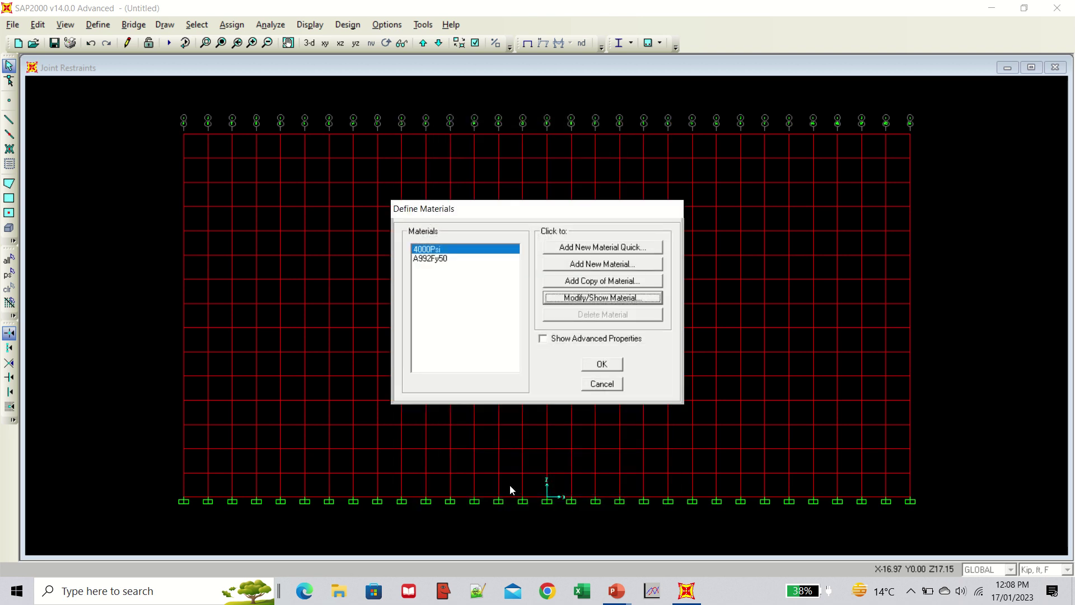
click(602, 364)
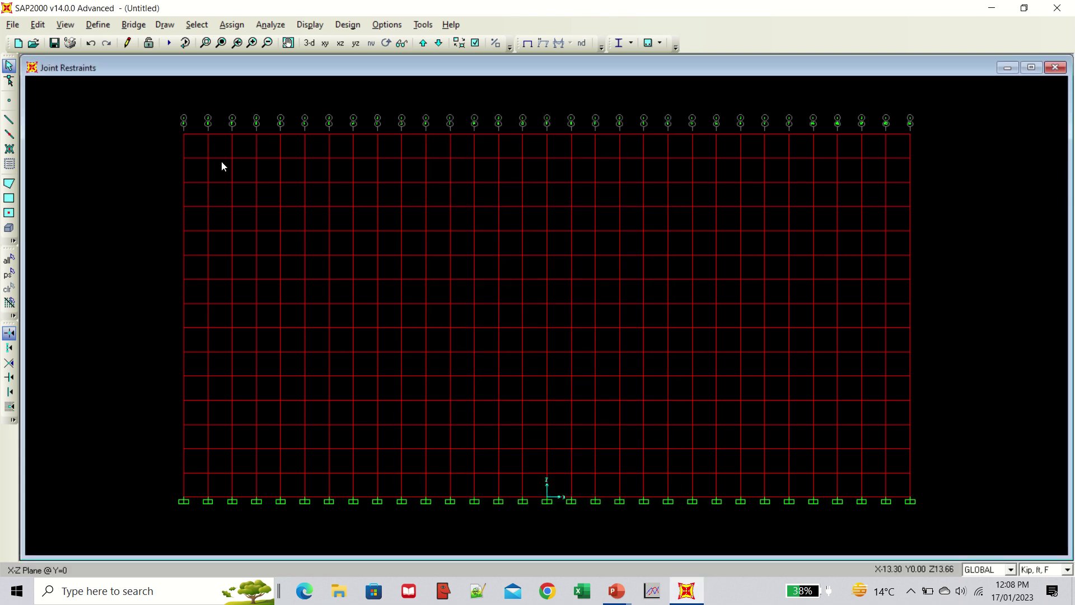
Define a new joint pattern named Hyro alongside the Default pattern.
click(97, 25)
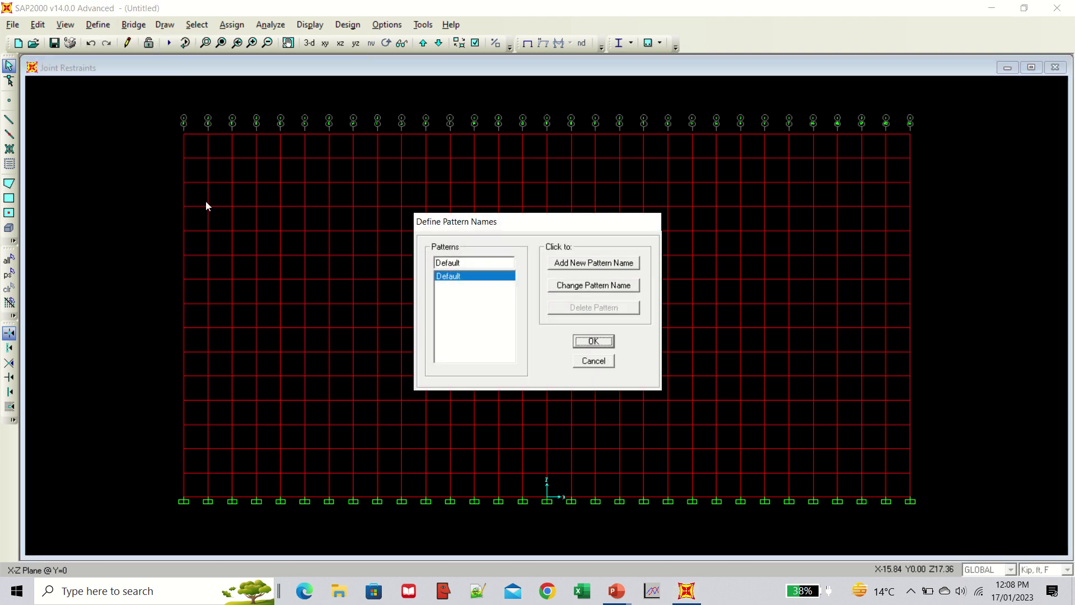
click(589, 264)
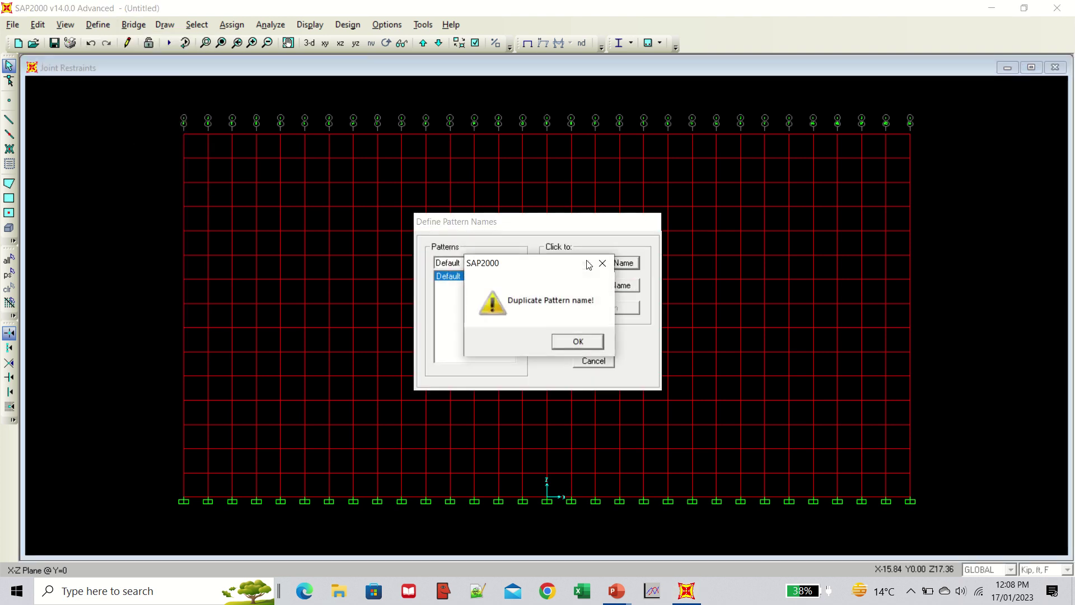
click(577, 341)
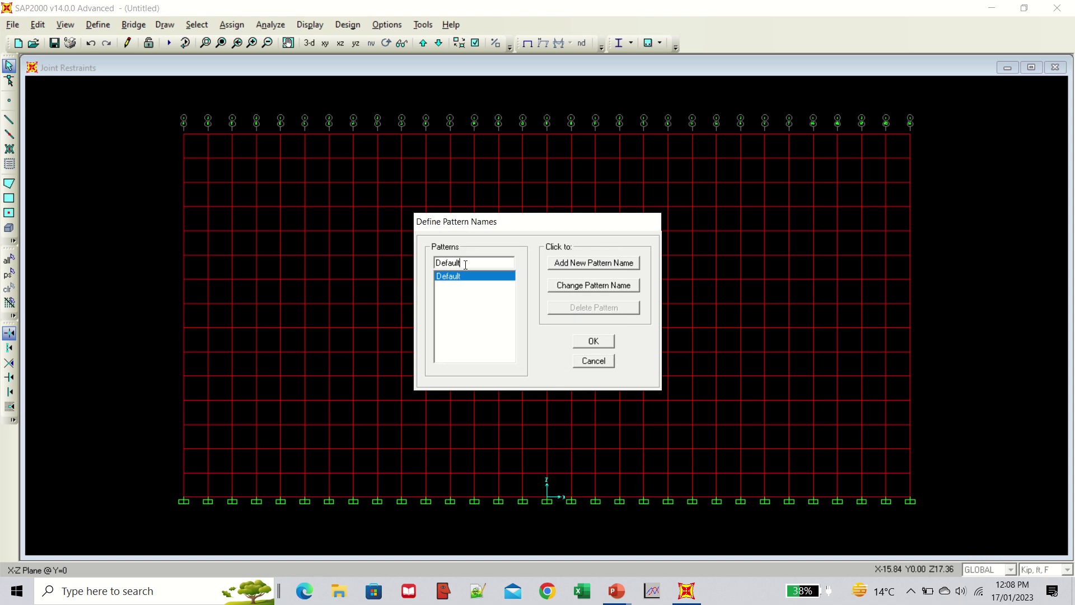
double_click(465, 265)
text(Hyro)
click(620, 264)
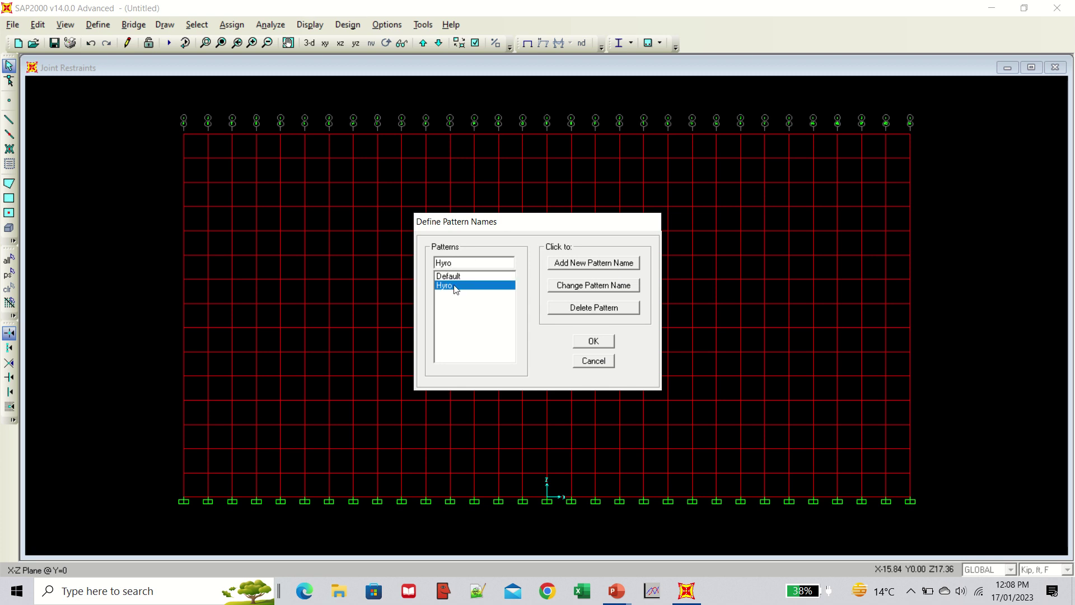
click(593, 341)
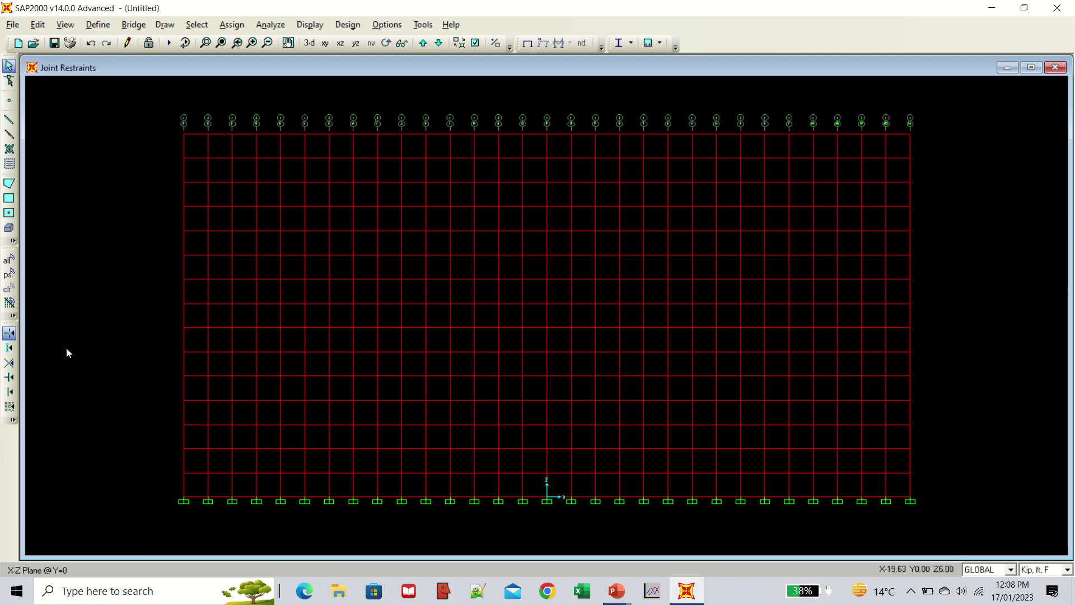
Select the entire wall and open the joint pattern assignment with Hyro as the pattern name.
click(12, 262)
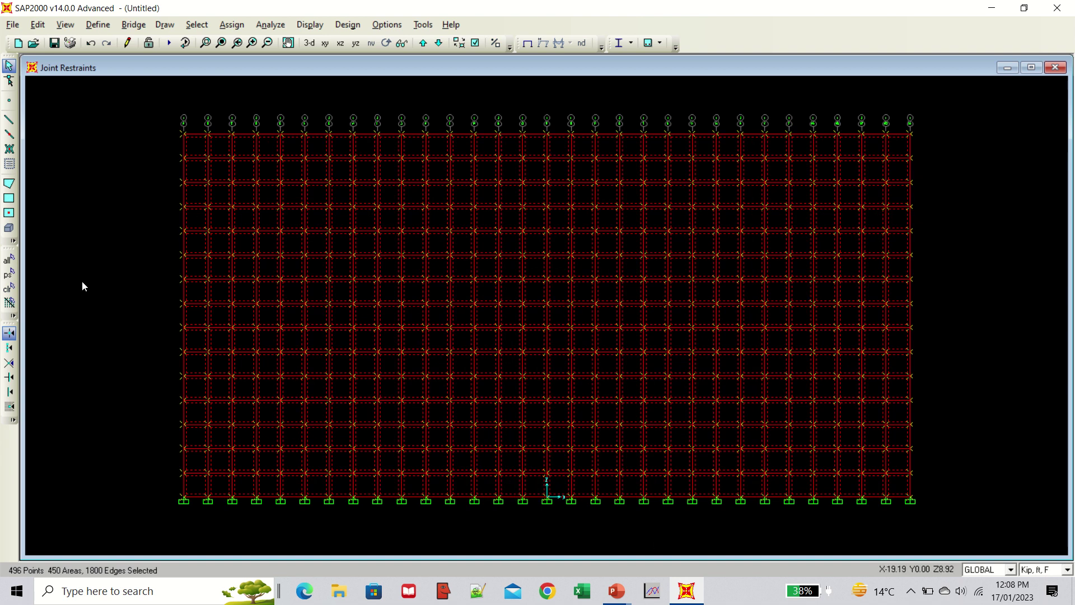
click(234, 26)
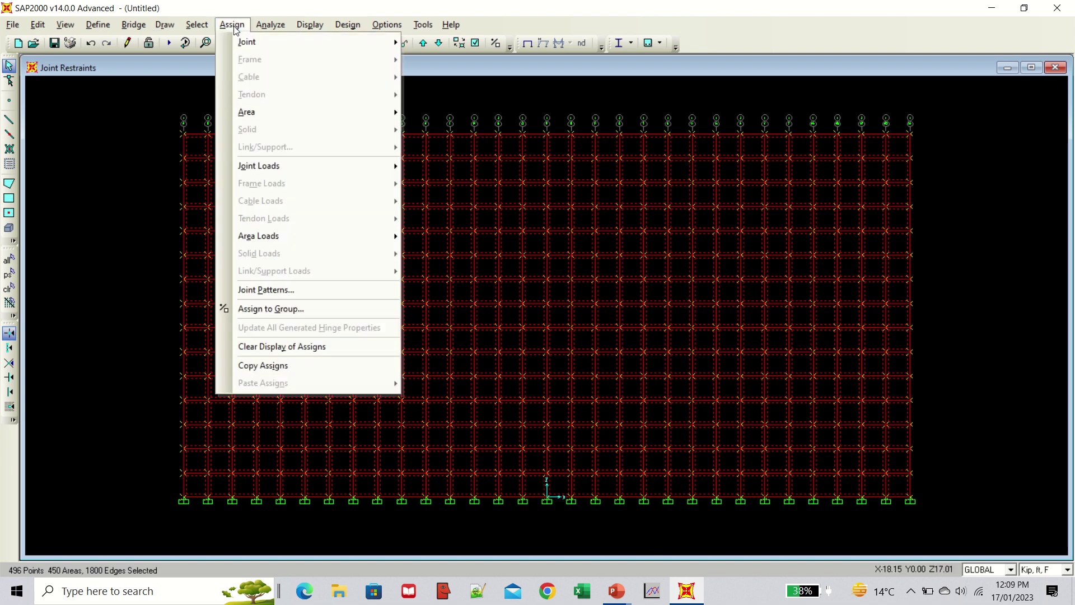
click(263, 288)
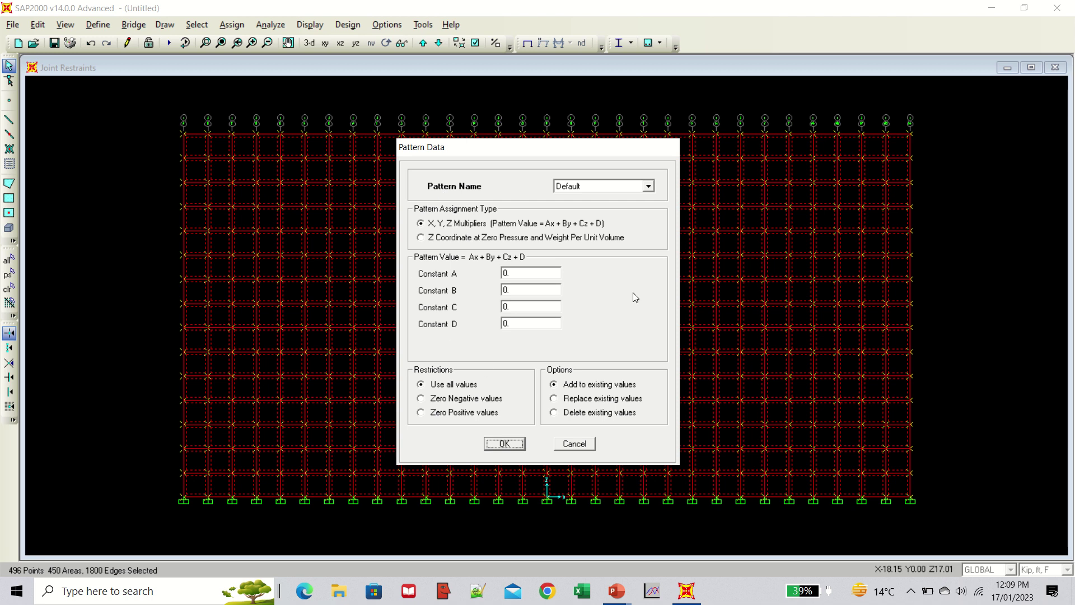
click(650, 186)
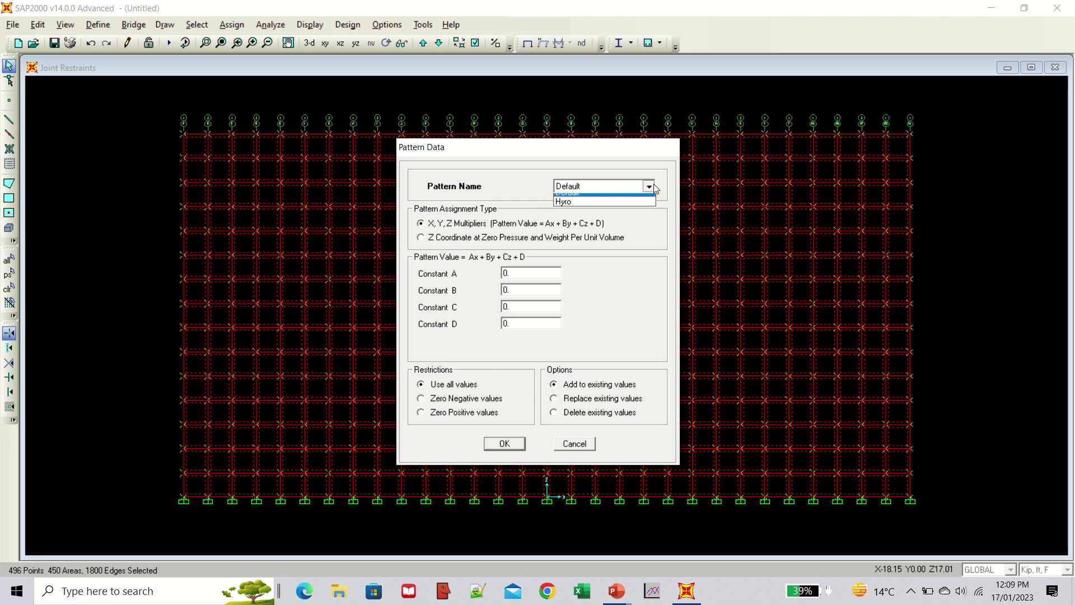
click(616, 207)
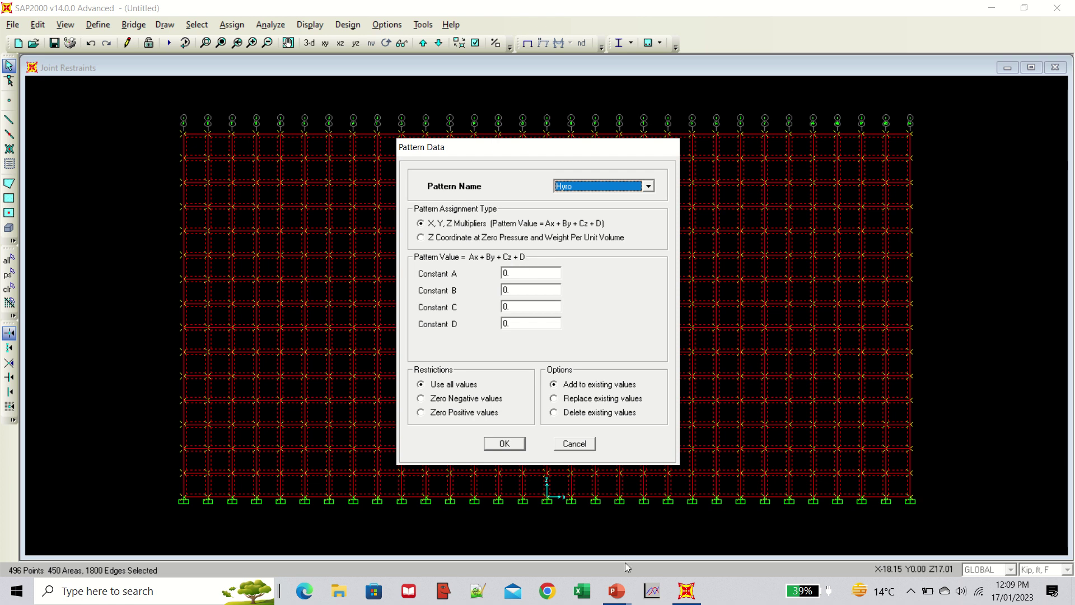
Switch to PowerPoint and review the slides on pressure increasing with depth and the X, Y, Z Multiplier Method.
mouse_move(616, 591)
click(576, 516)
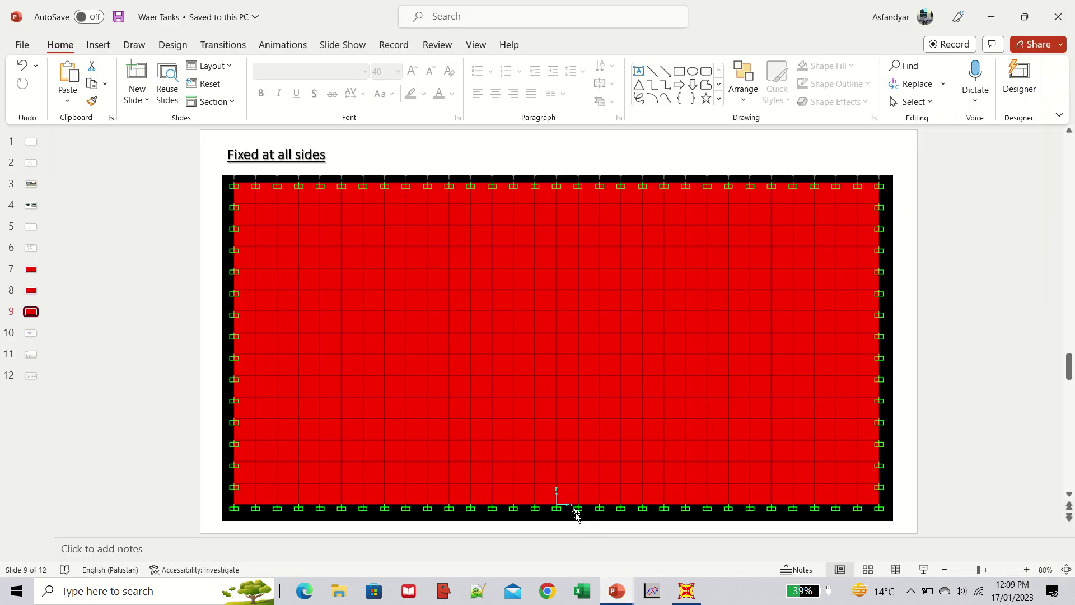
scroll(388, 418, down, 1)
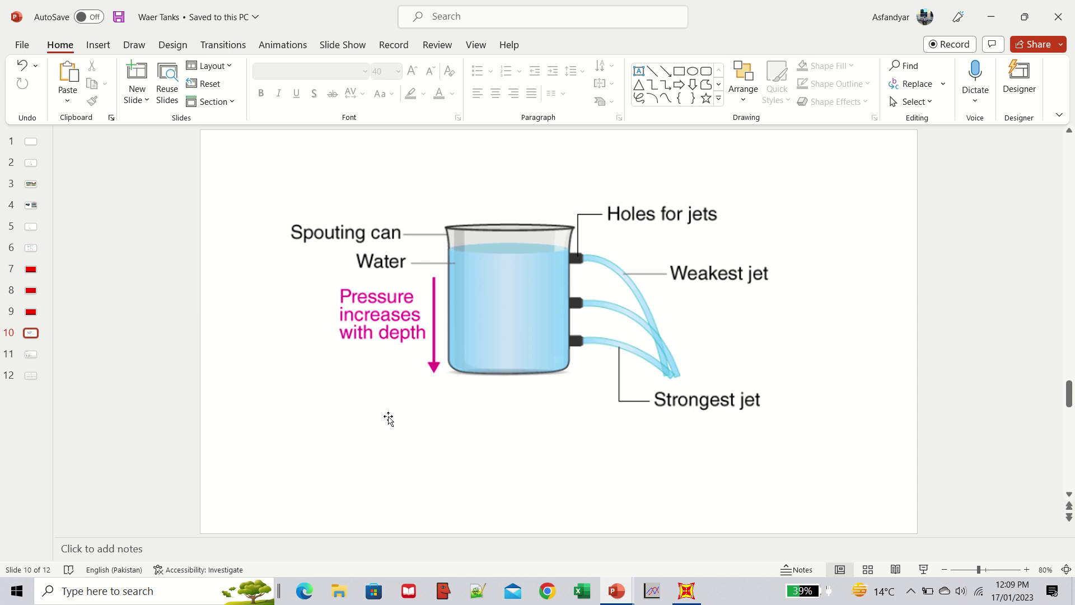
scroll(389, 418, down, 1)
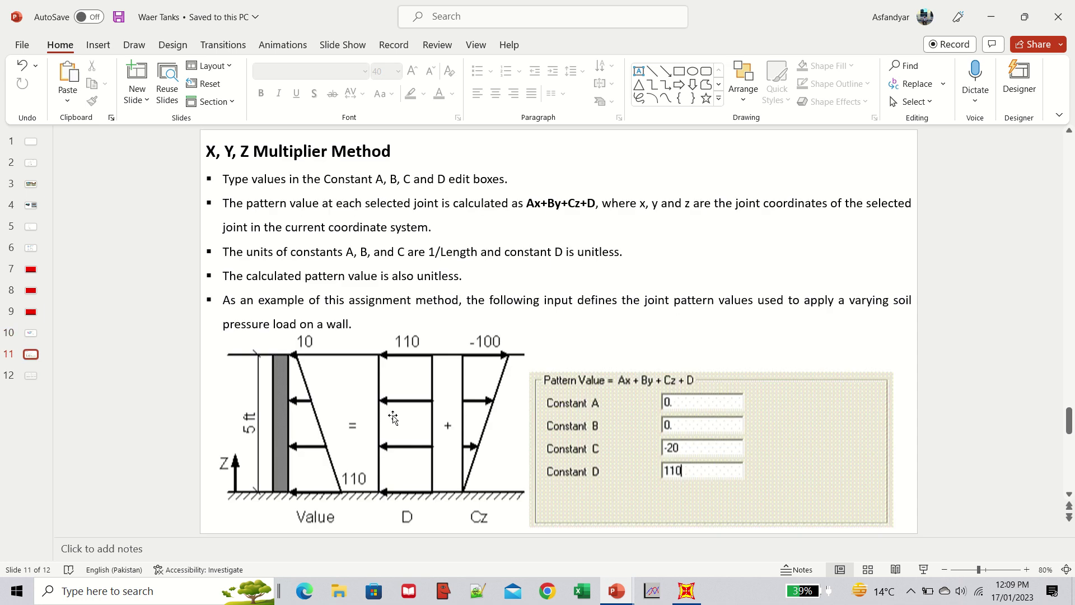
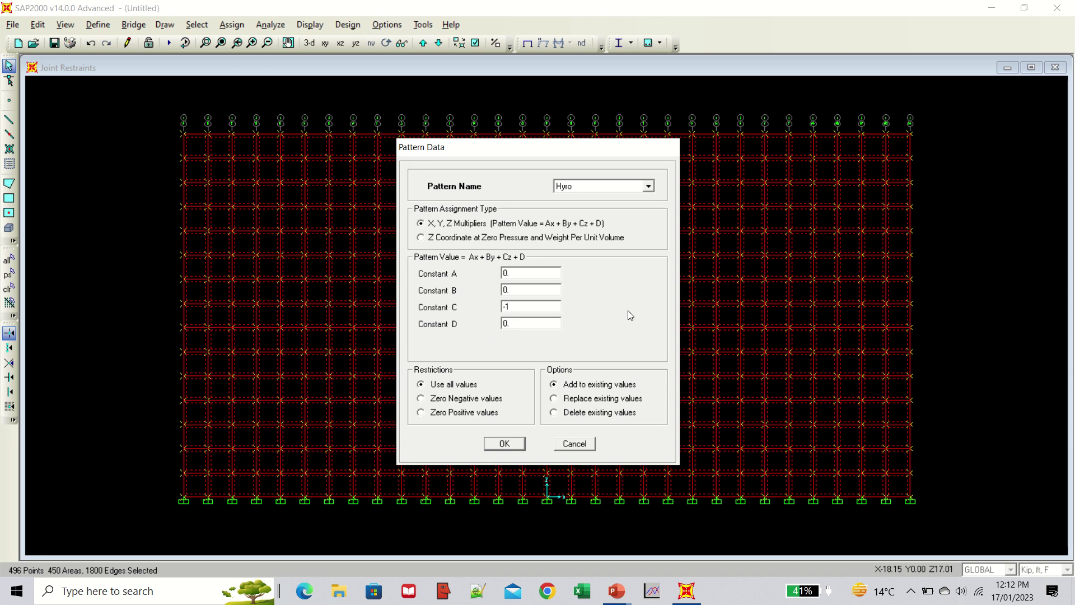
In SAP2000, assign the Hyro pattern to the selected joints with Constant C of -1 and Constant D of 15.
double_click(511, 322)
text(15)
click(504, 444)
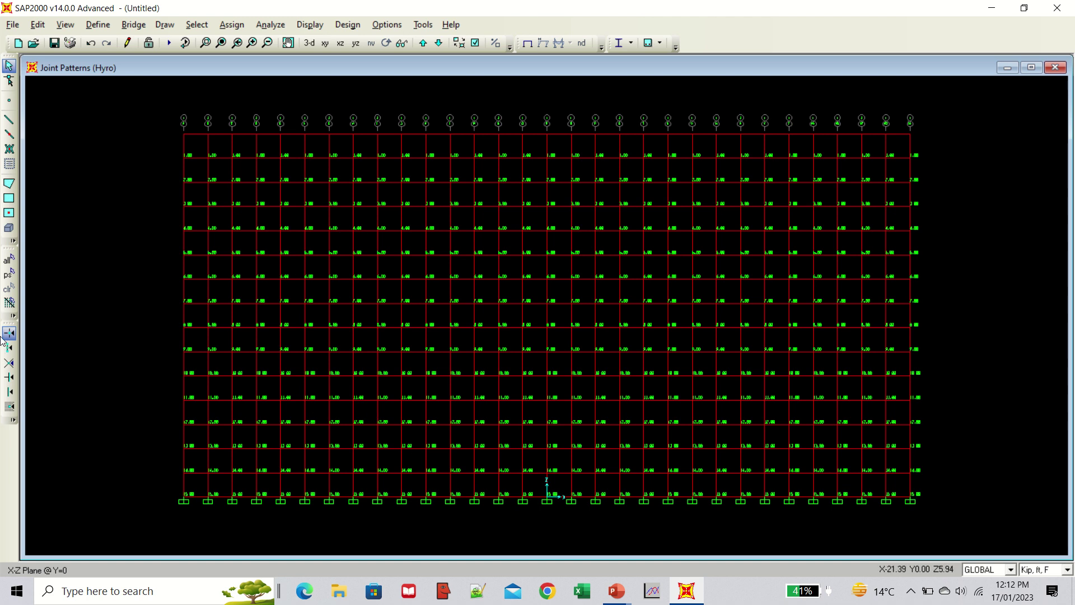
Set up a DEAD surface pressure load for the whole wall using joint pattern Hyro and a multiplier of .0624.
click(8, 273)
click(8, 260)
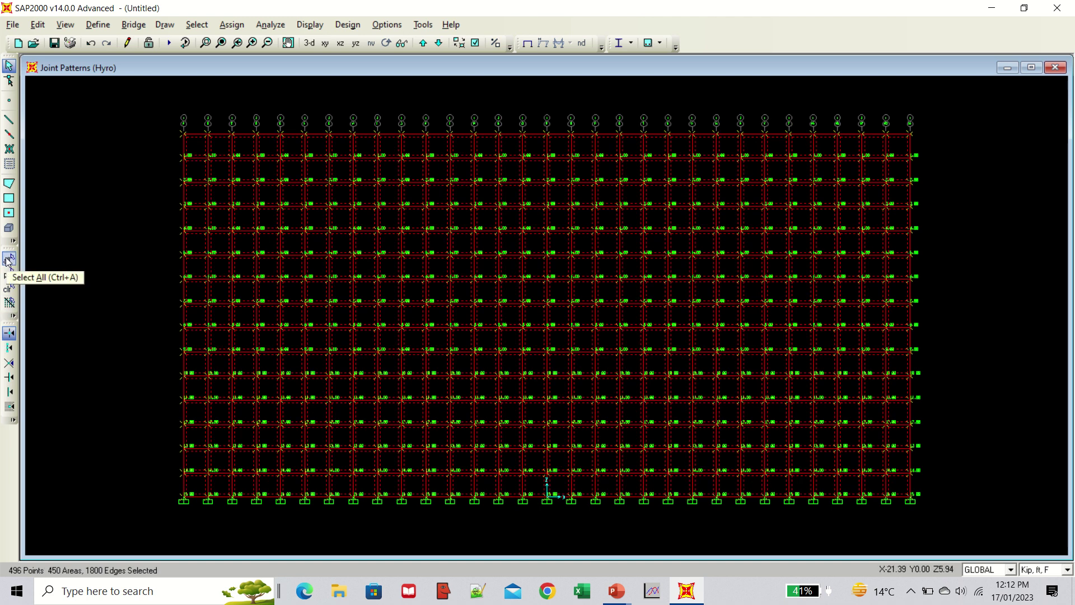
click(236, 26)
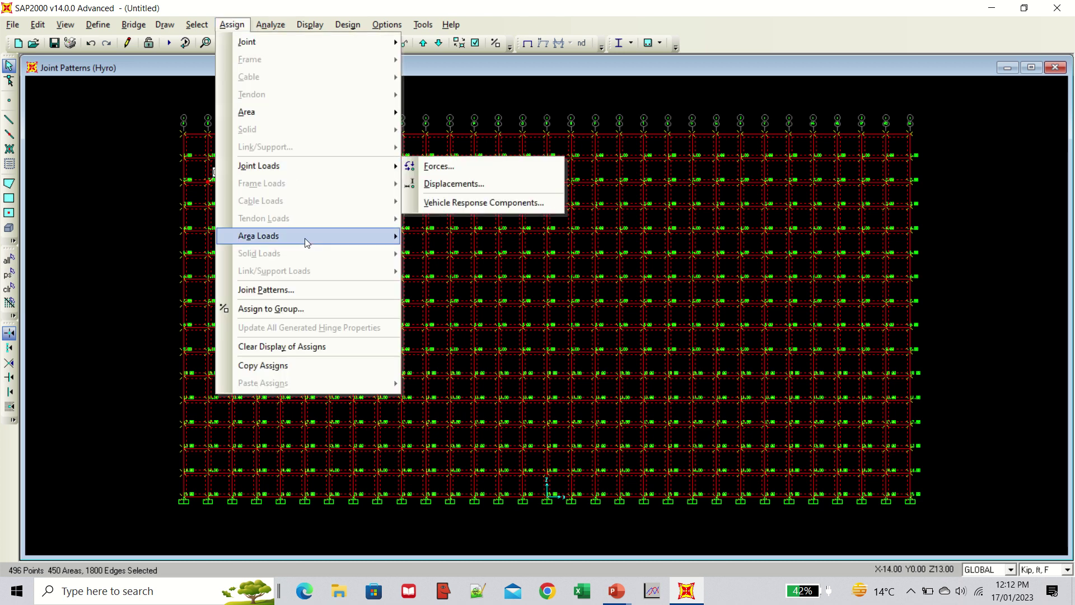
mouse_move(306, 242)
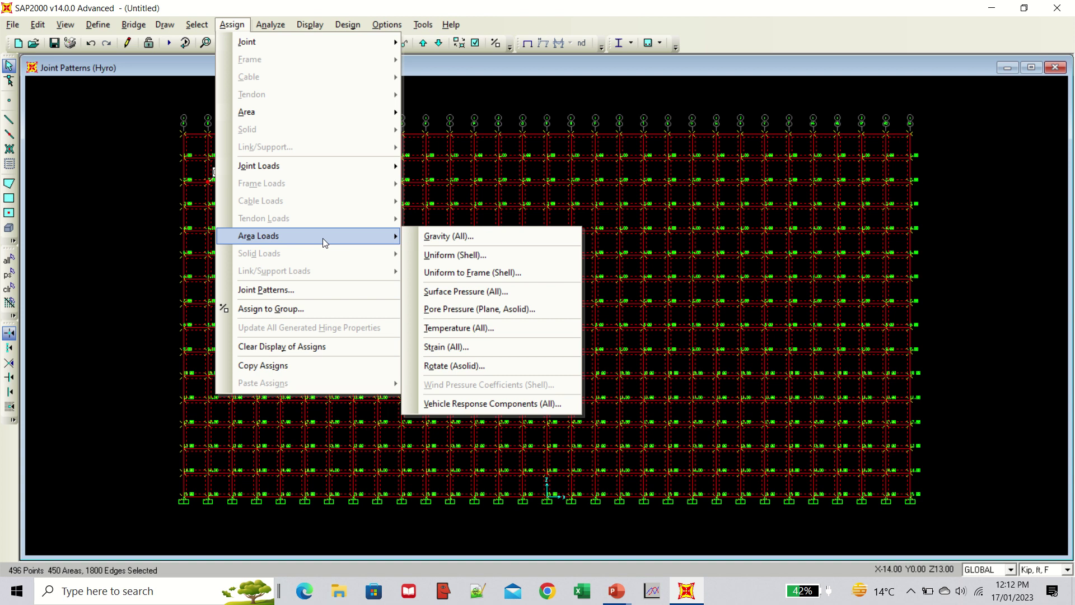
click(494, 292)
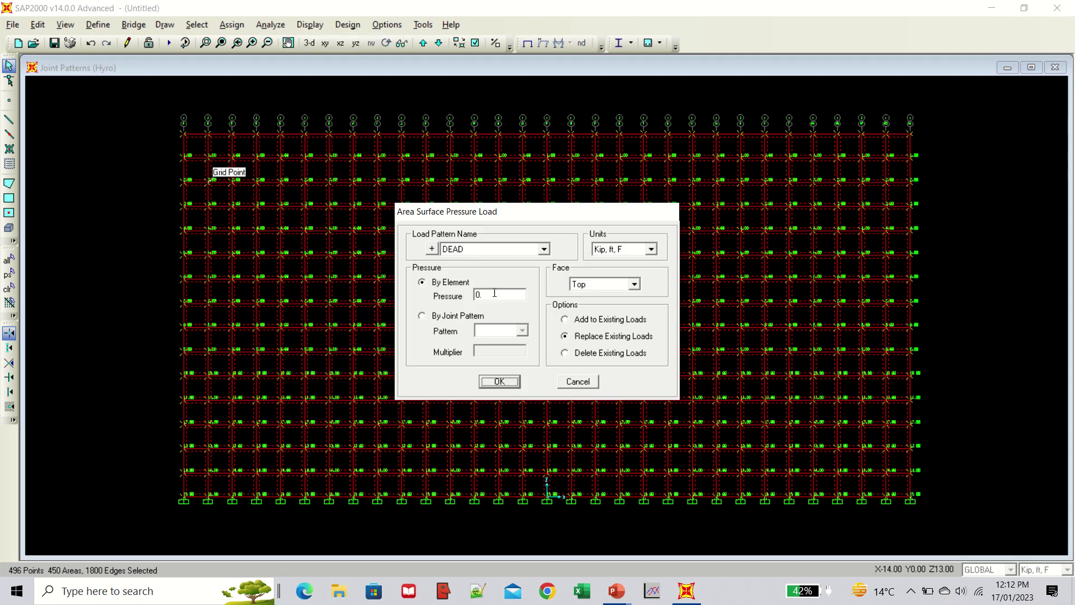
click(422, 316)
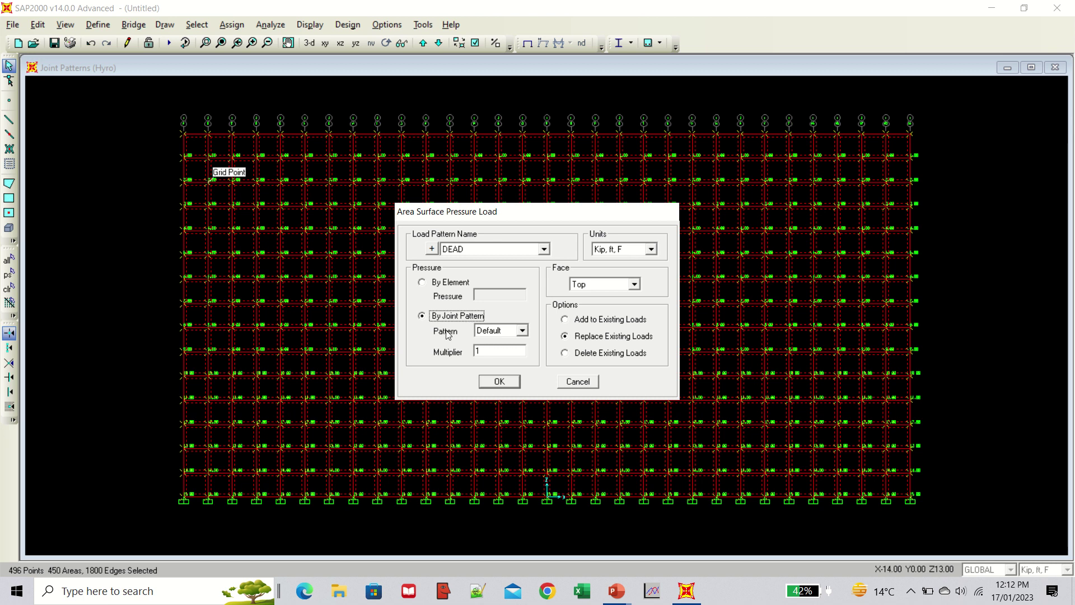
click(522, 330)
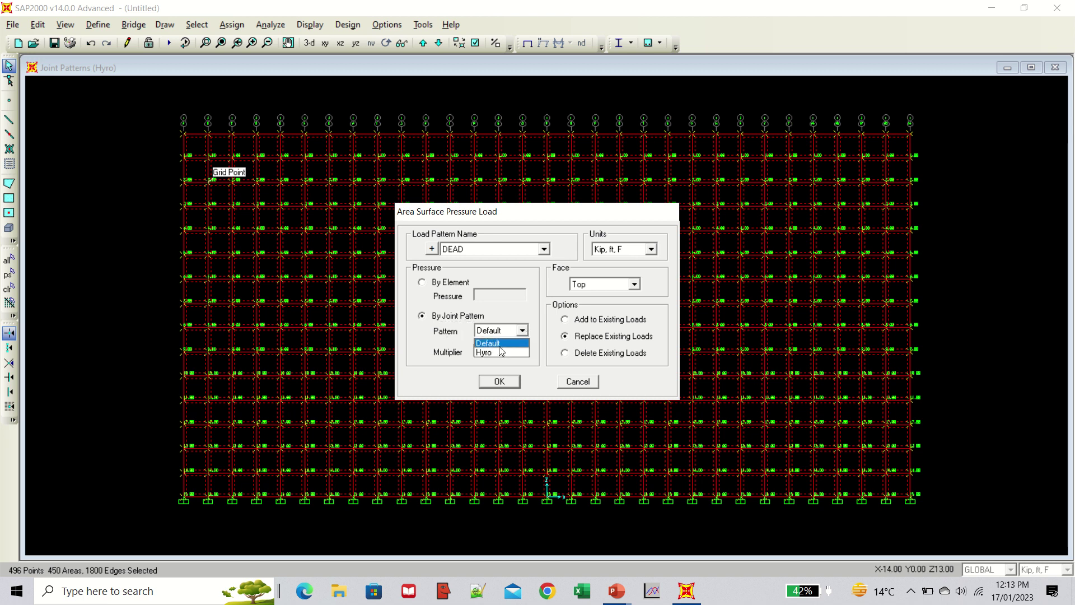
click(499, 353)
double_click(491, 351)
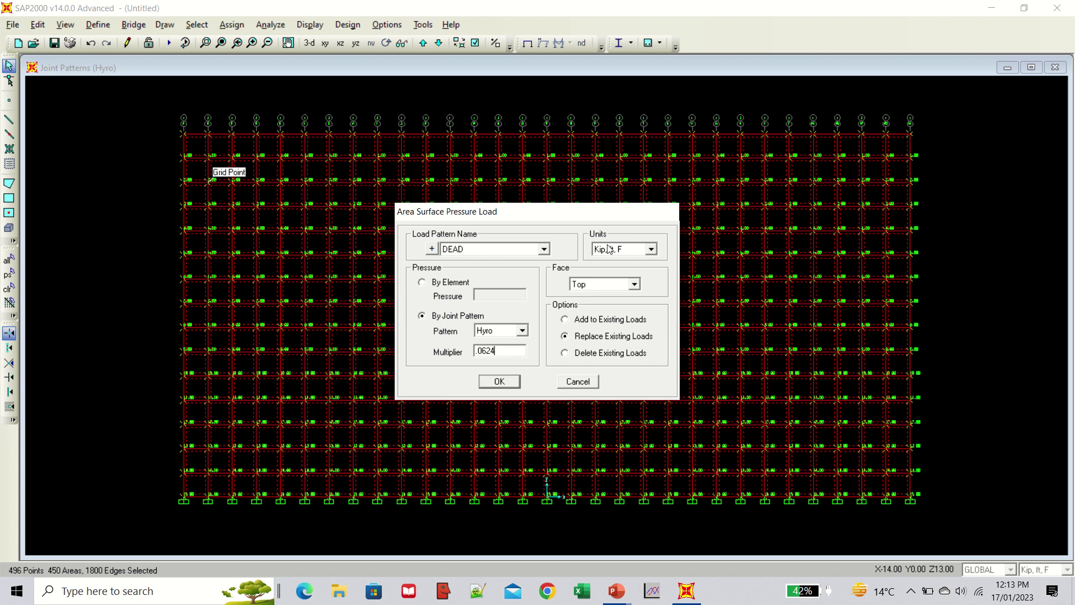
Change the pressure load's units to lb, ft, F and apply it to the Top face, adding to existing loads.
click(652, 250)
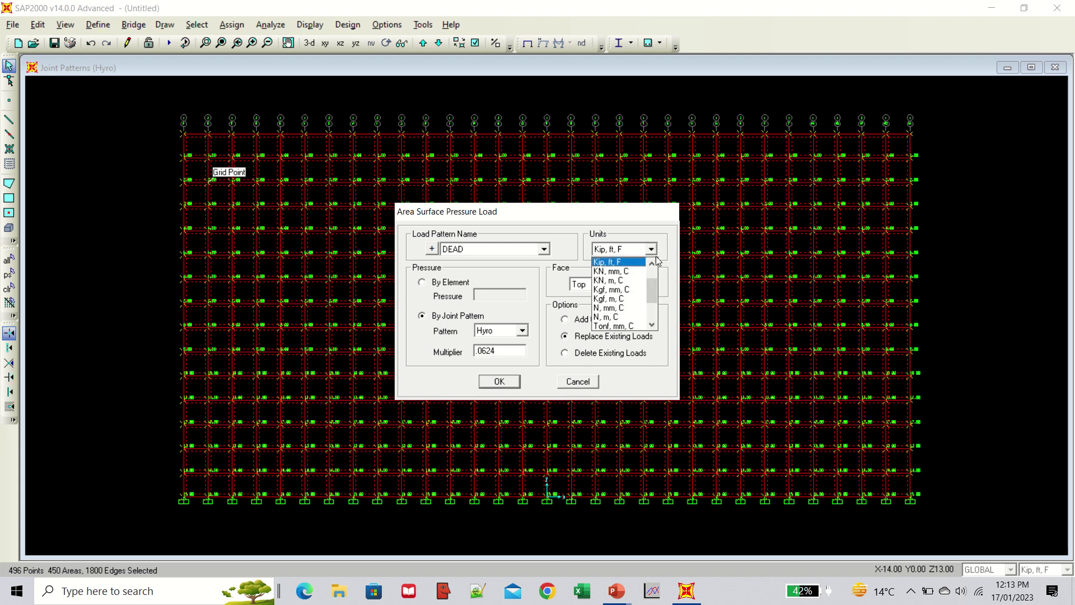
click(652, 262)
click(653, 263)
click(654, 261)
click(619, 262)
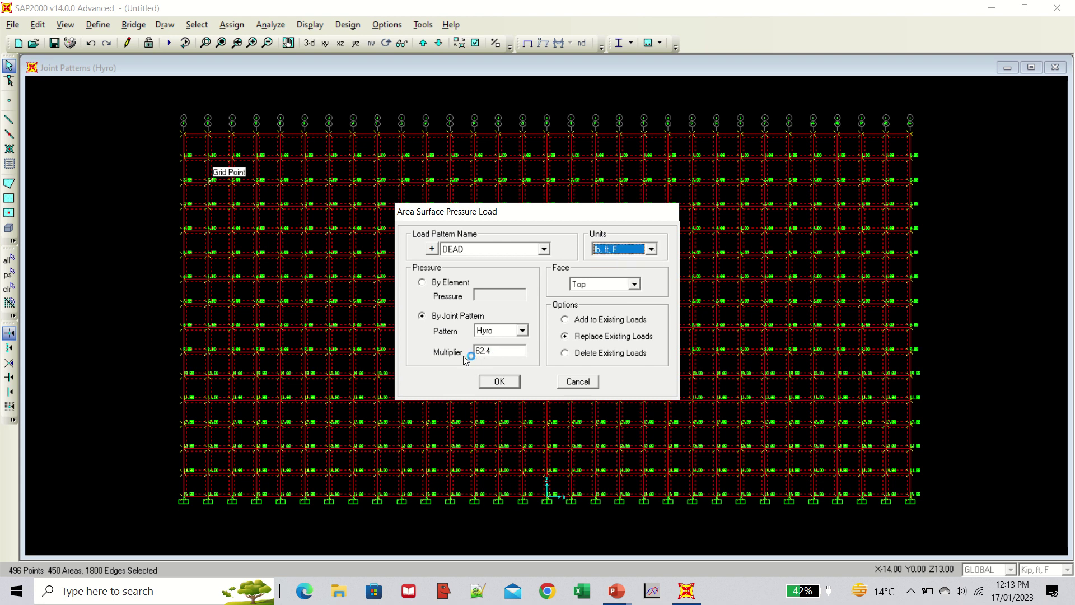
click(565, 320)
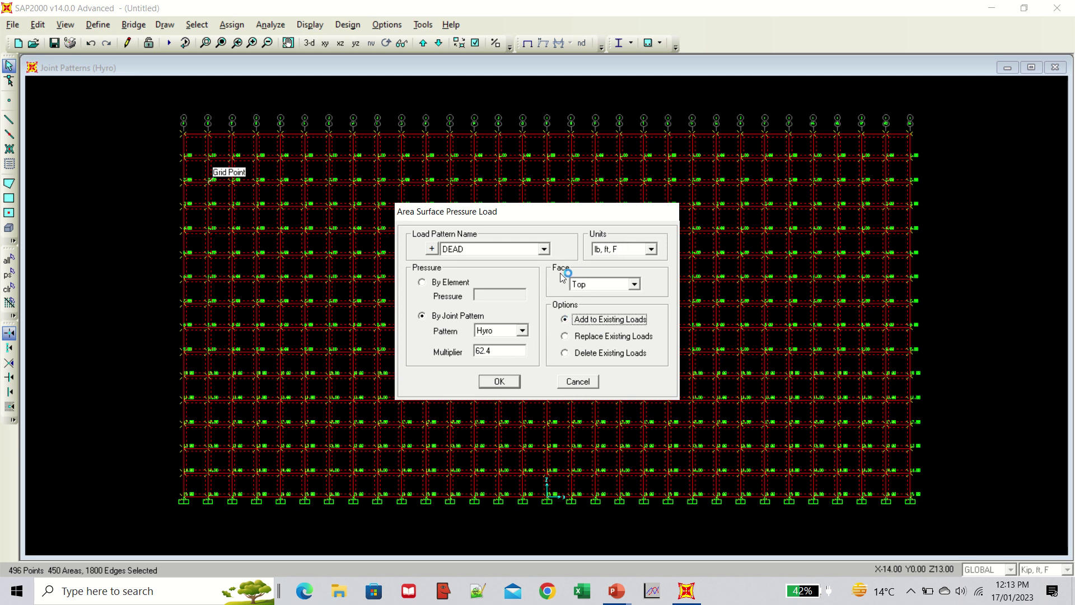
click(499, 380)
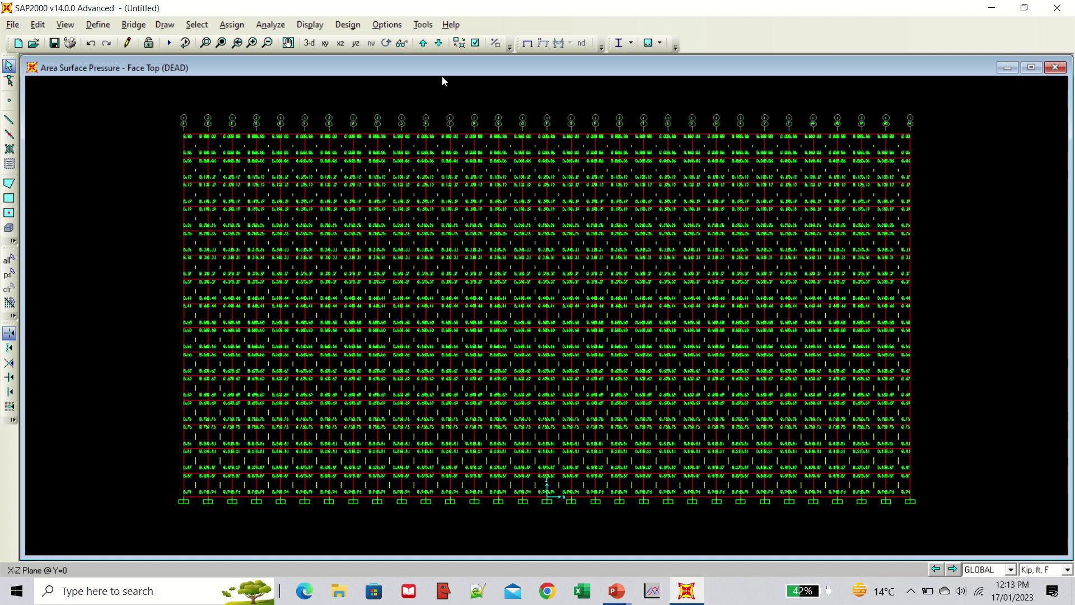
Inspect the direction and distribution of the surface pressure arrows on the wall in 3-D, then return to the X-Z view.
click(309, 44)
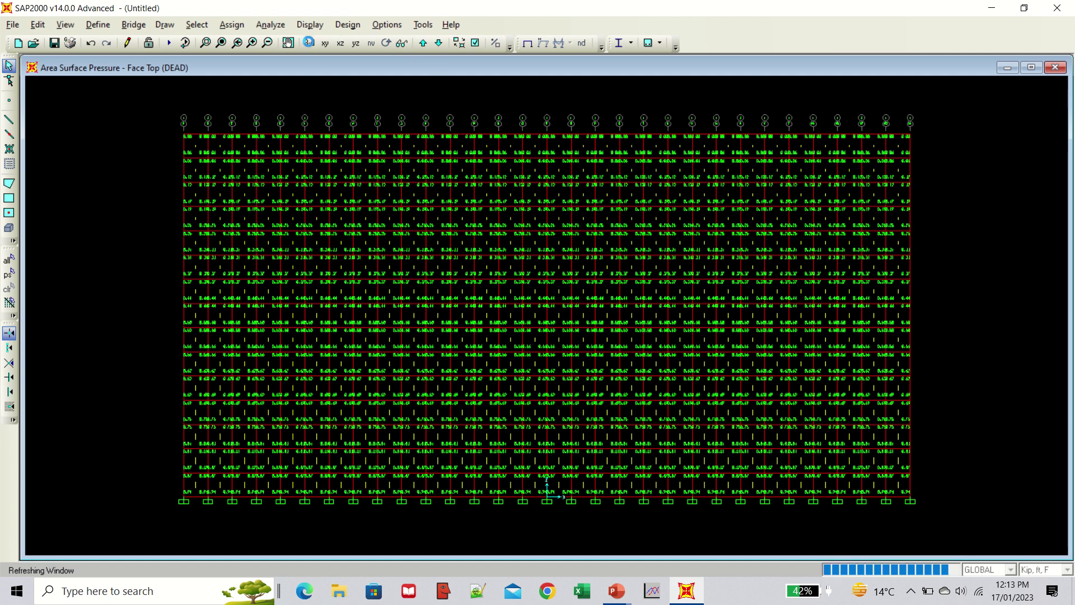
click(386, 44)
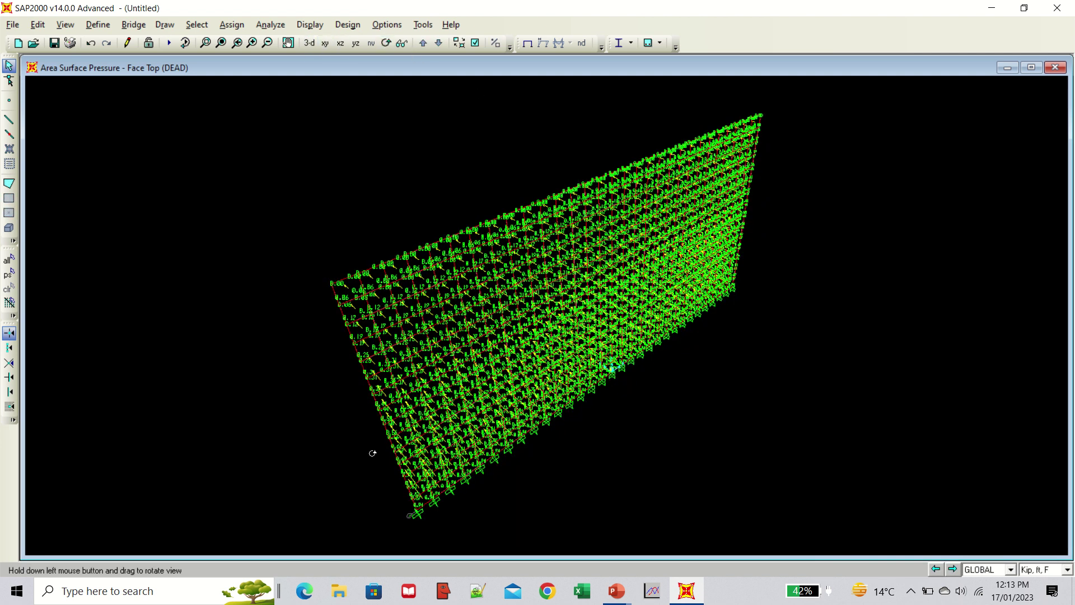
drag(361, 438, 588, 385)
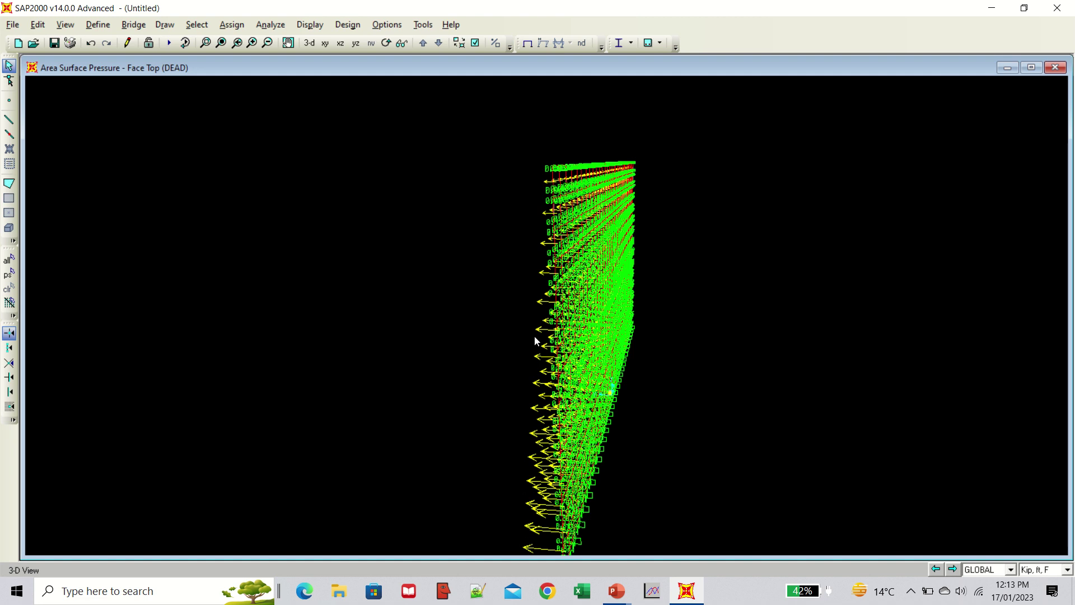
click(339, 44)
Turn on Fill Objects in the active window's display options.
click(475, 43)
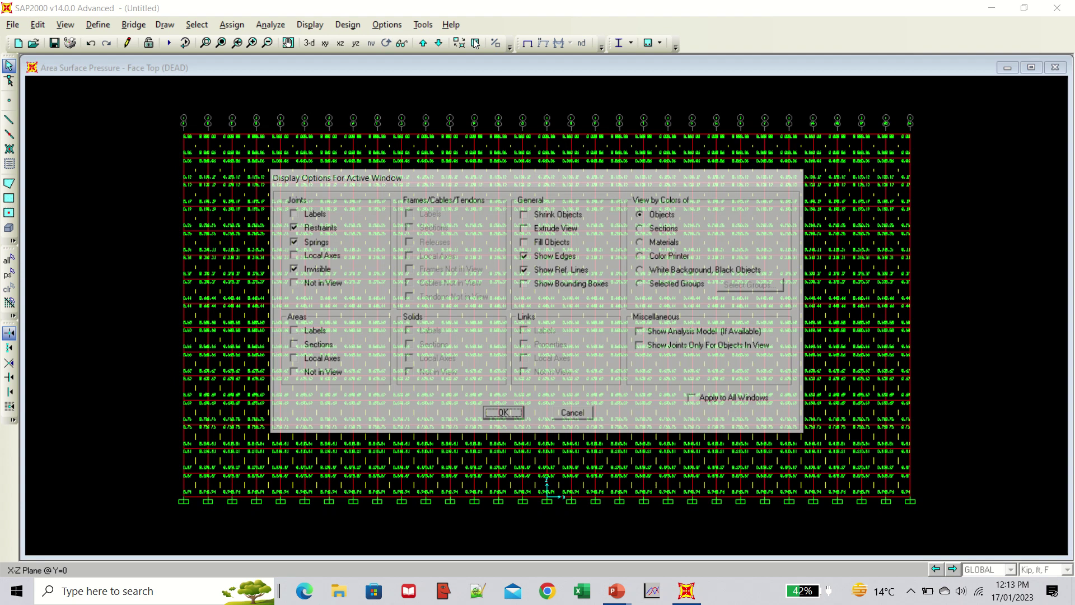
click(524, 243)
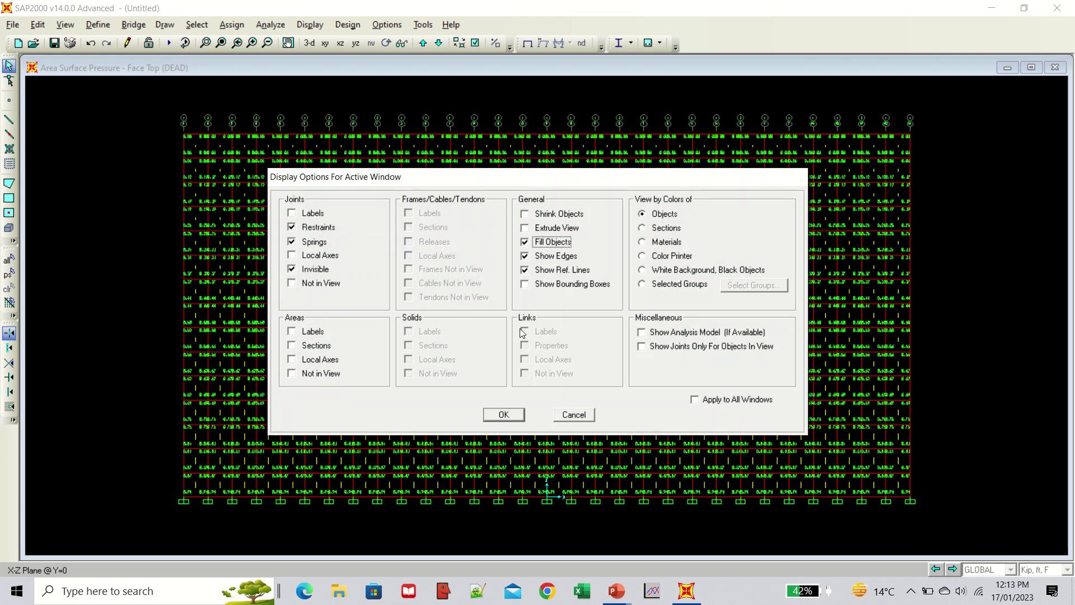
click(502, 414)
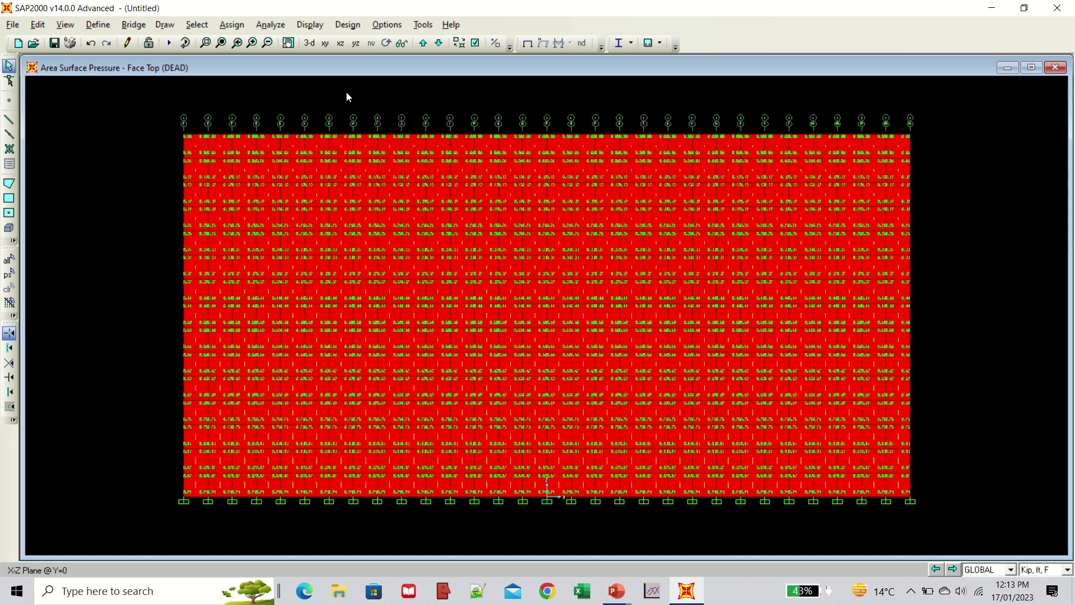
Exclude the MODAL case, run the analysis for the DEAD case only, and save the model as 6.
click(170, 44)
click(346, 245)
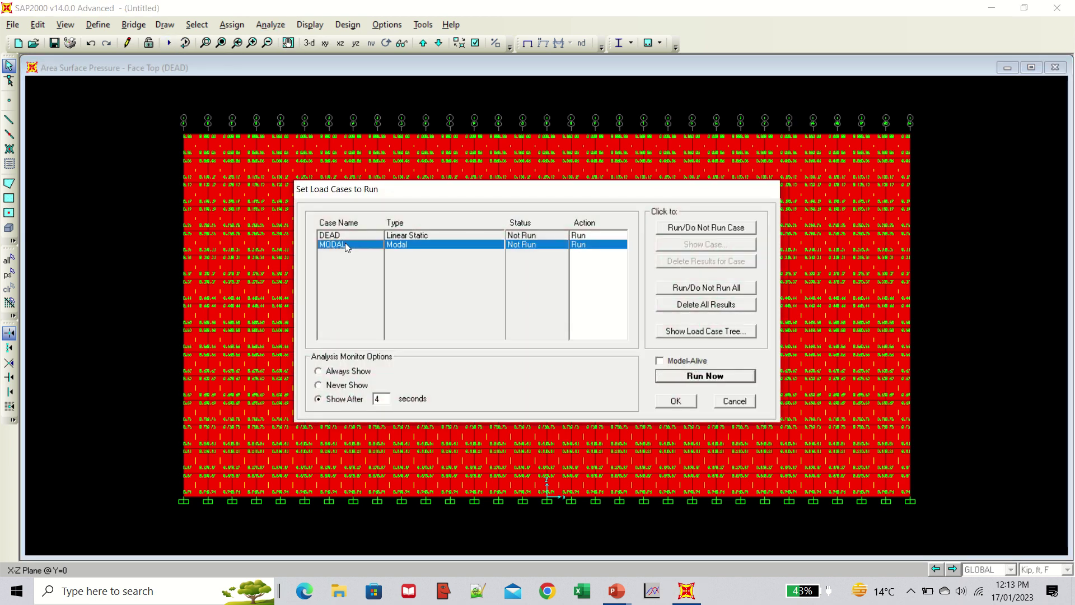
click(726, 233)
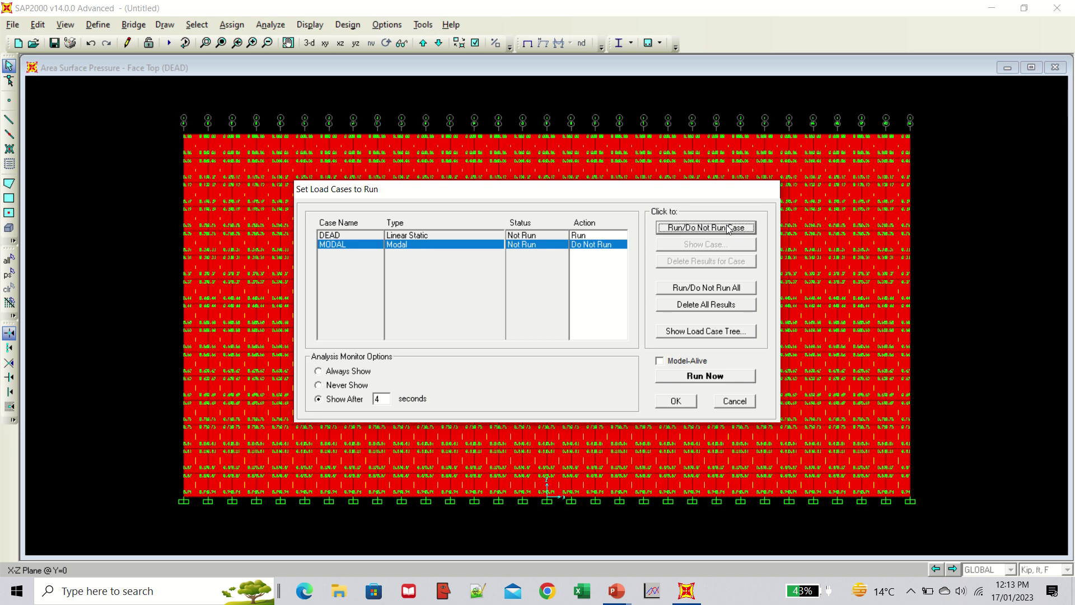
click(705, 376)
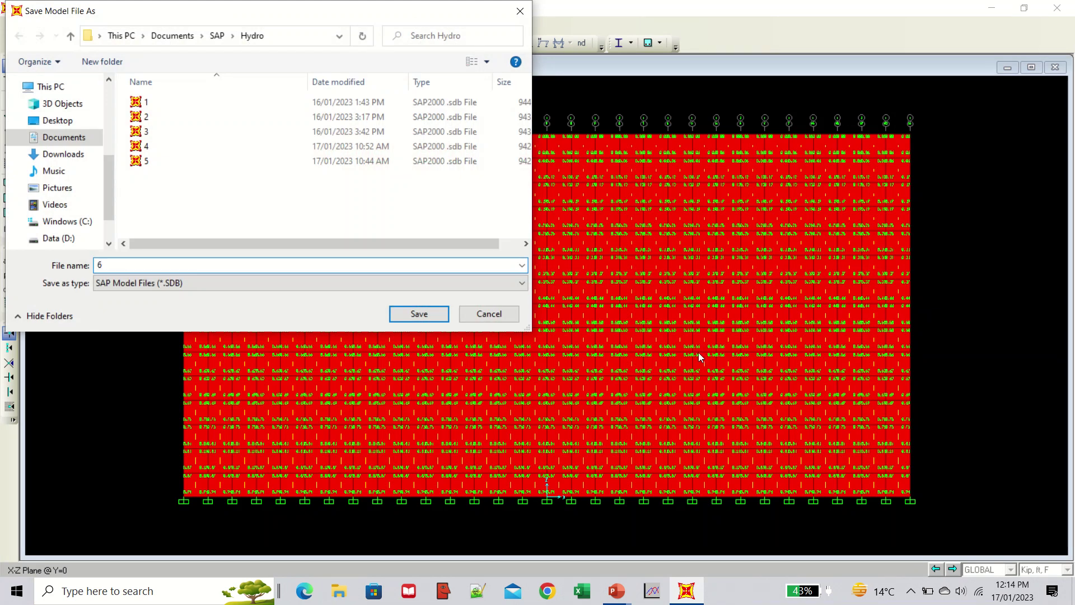
click(421, 315)
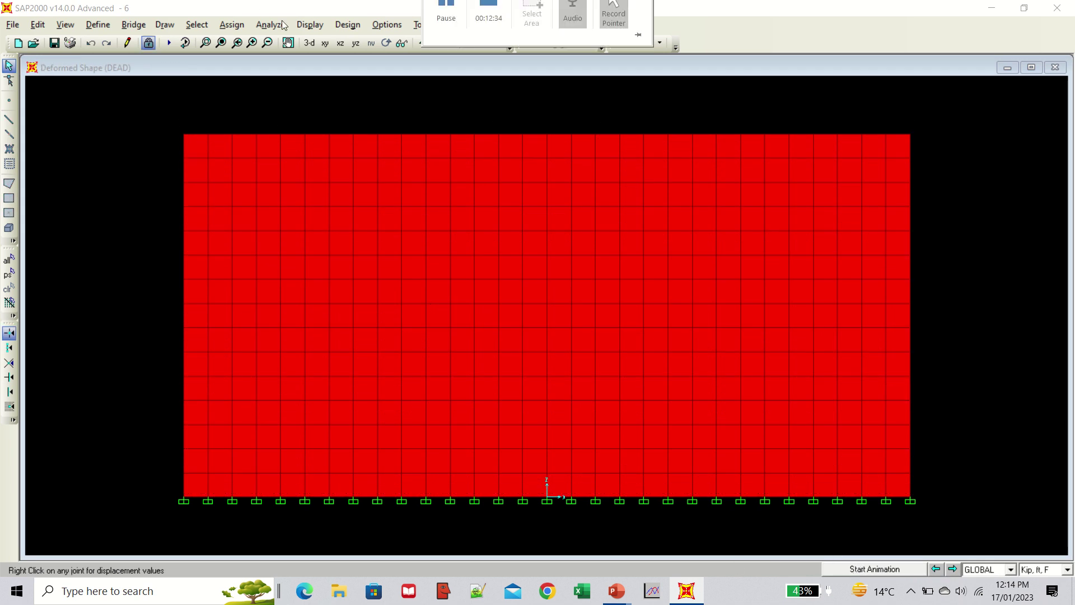
Examine the wall's deformed shape under DEAD load in an animated 3-D view, then return to the X-Z view.
click(315, 44)
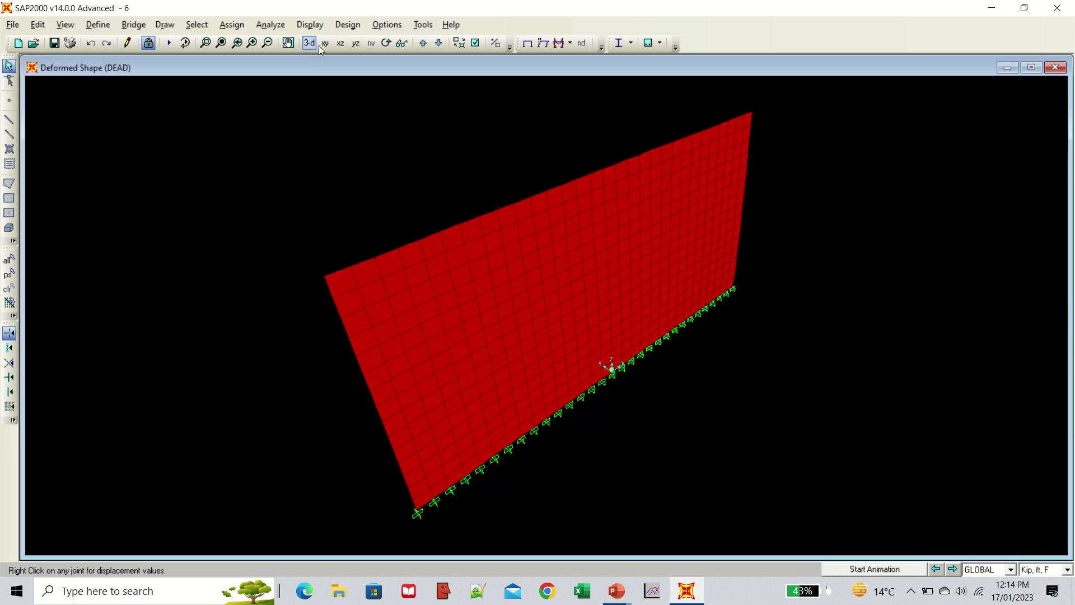
click(894, 569)
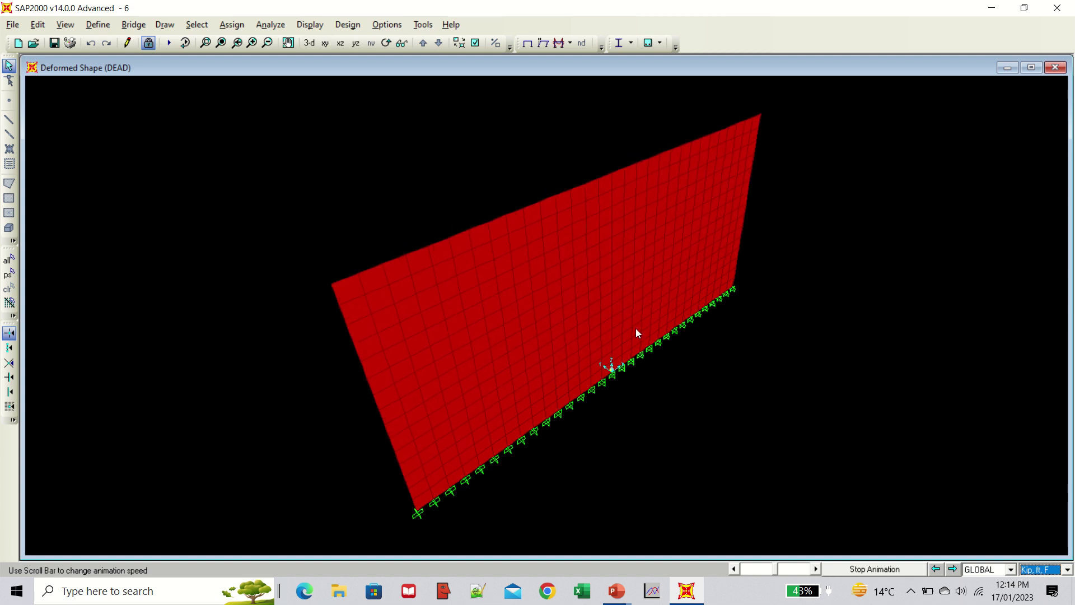
click(856, 568)
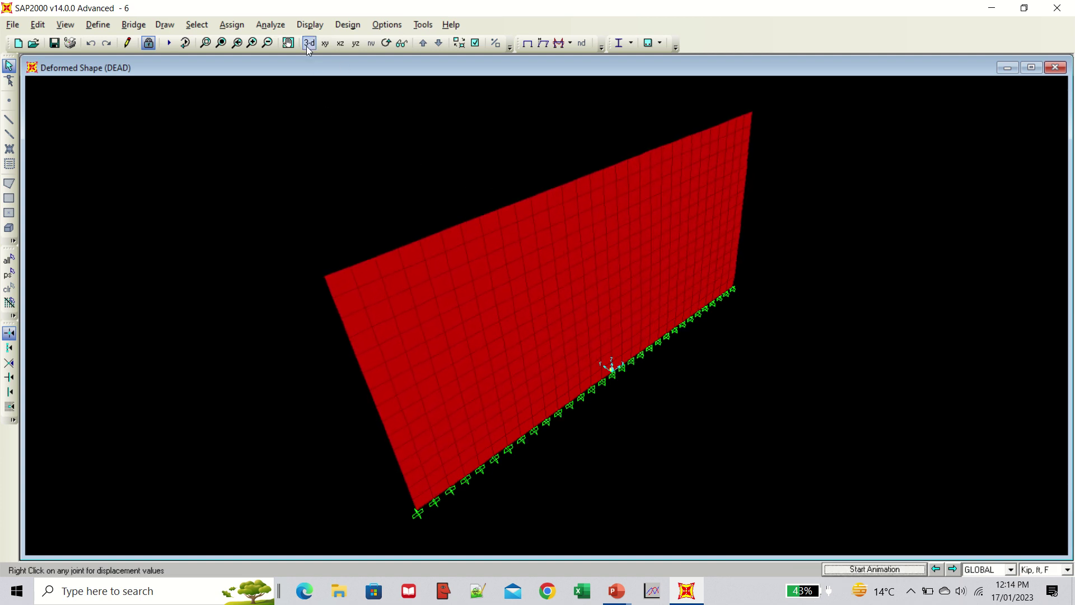
click(340, 44)
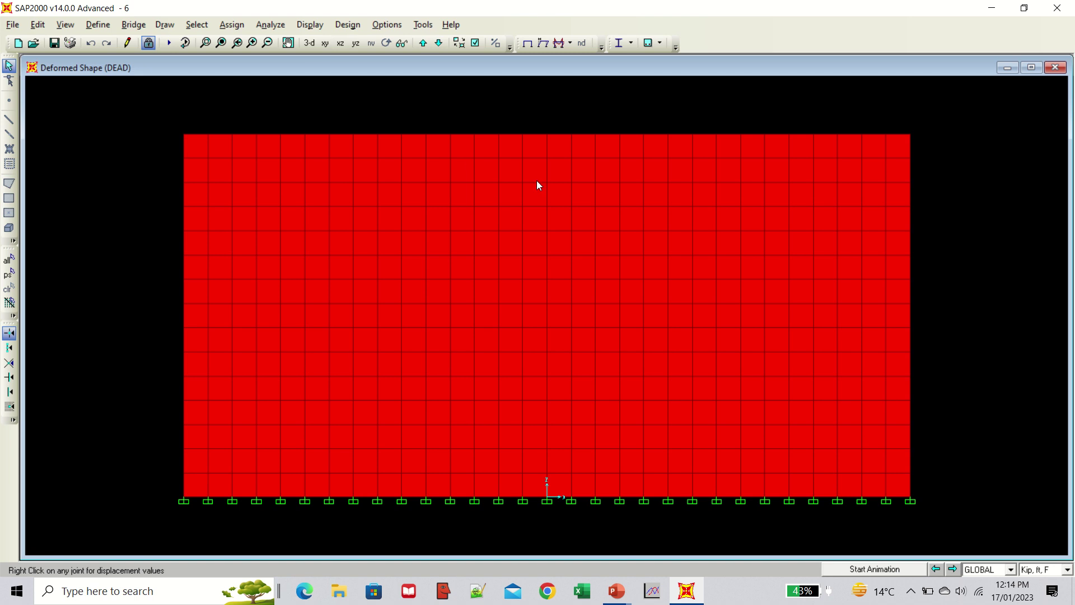
Read the displacements of the joint at the middle of the wall's top edge and try to query a joint near mid-height.
right_click(546, 134)
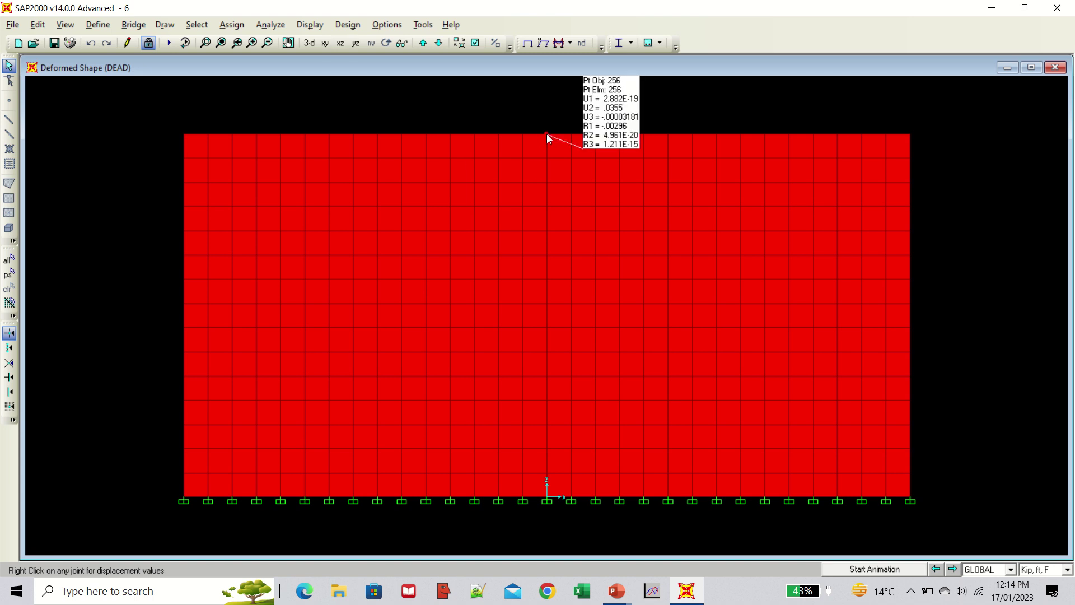
right_click(547, 136)
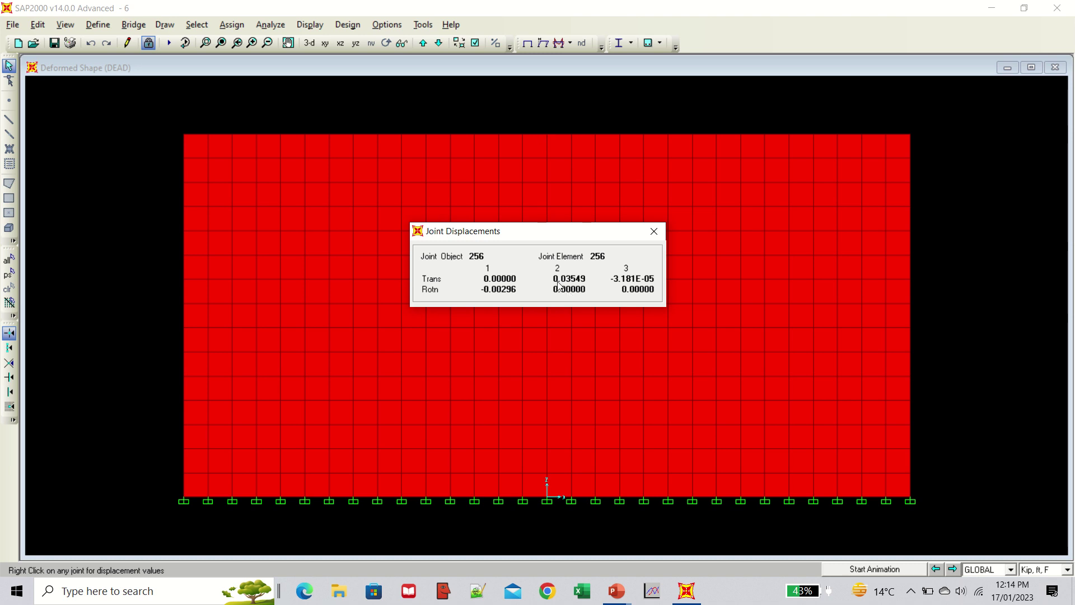
click(653, 231)
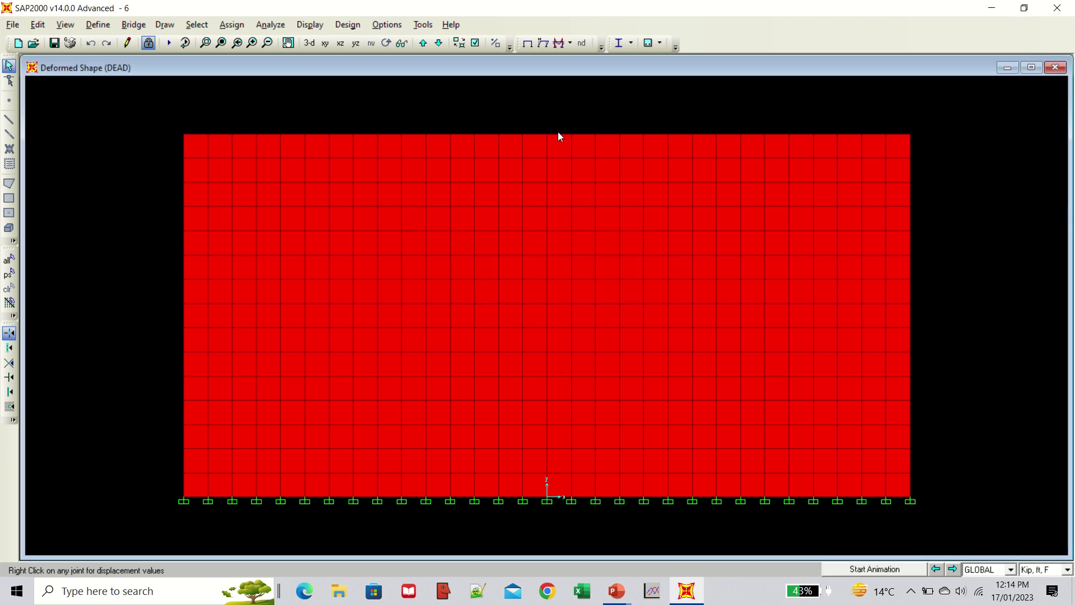
right_click(547, 301)
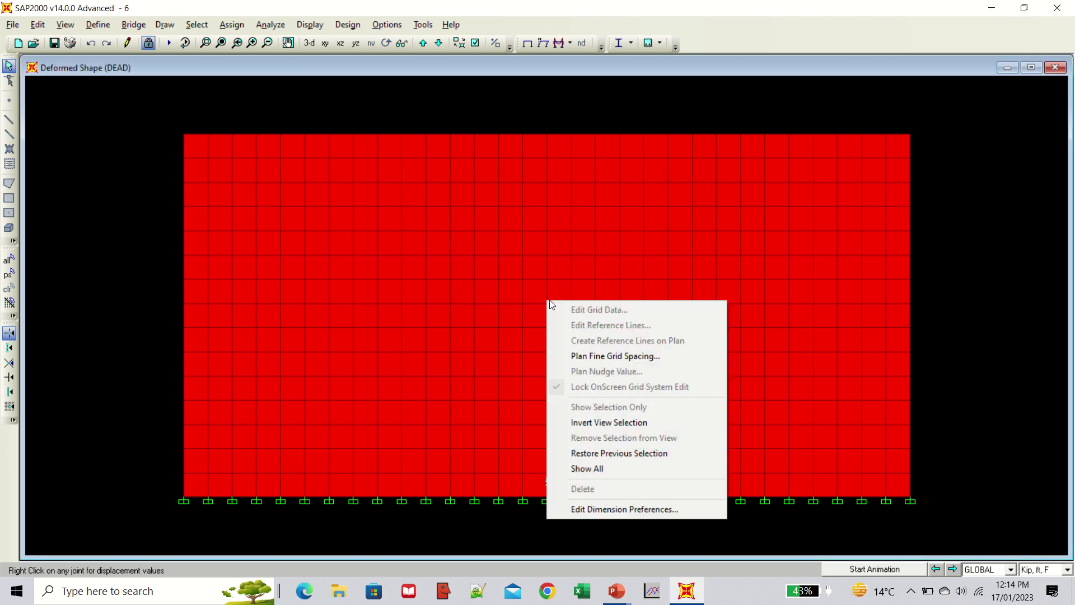
right_click(522, 301)
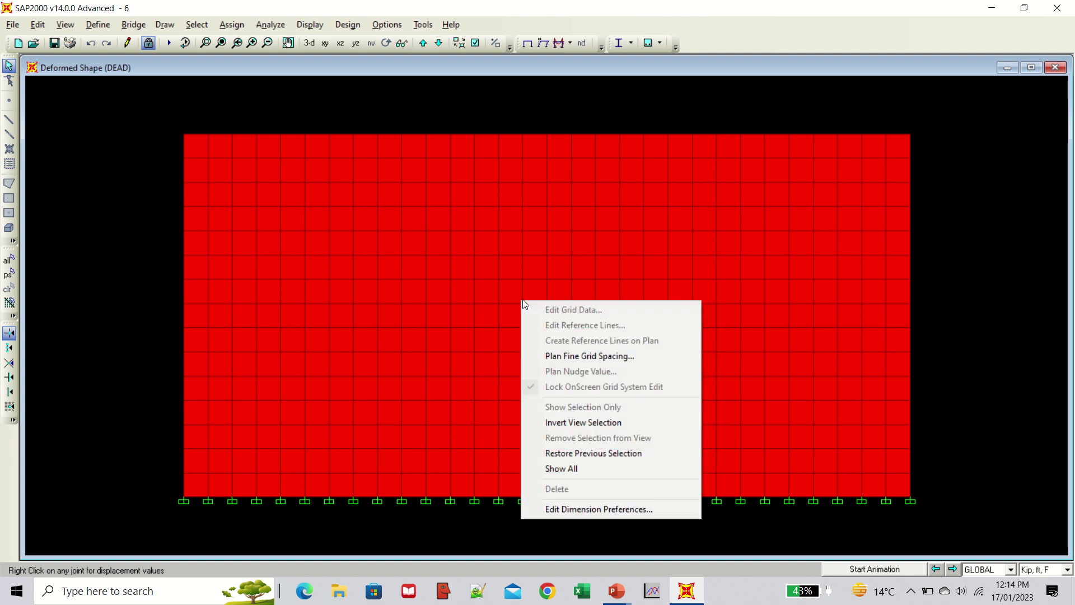
click(483, 527)
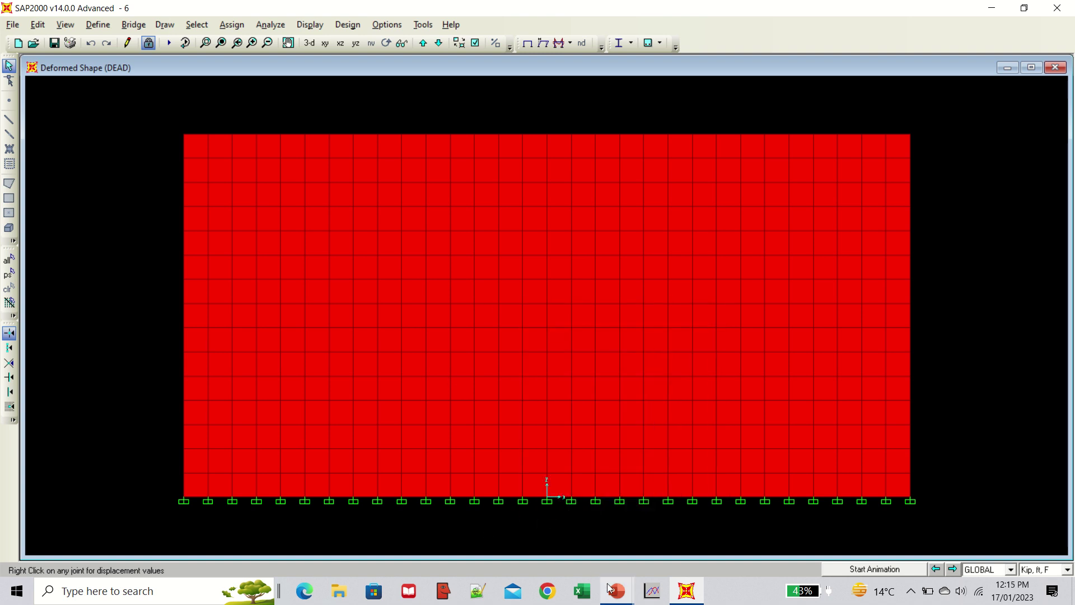
Switch to the PowerPoint presentation, examine the displacement comparison for joints 256 and 248, and return to SAP2000.
mouse_move(609, 588)
click(540, 529)
scroll(432, 349, down, 1)
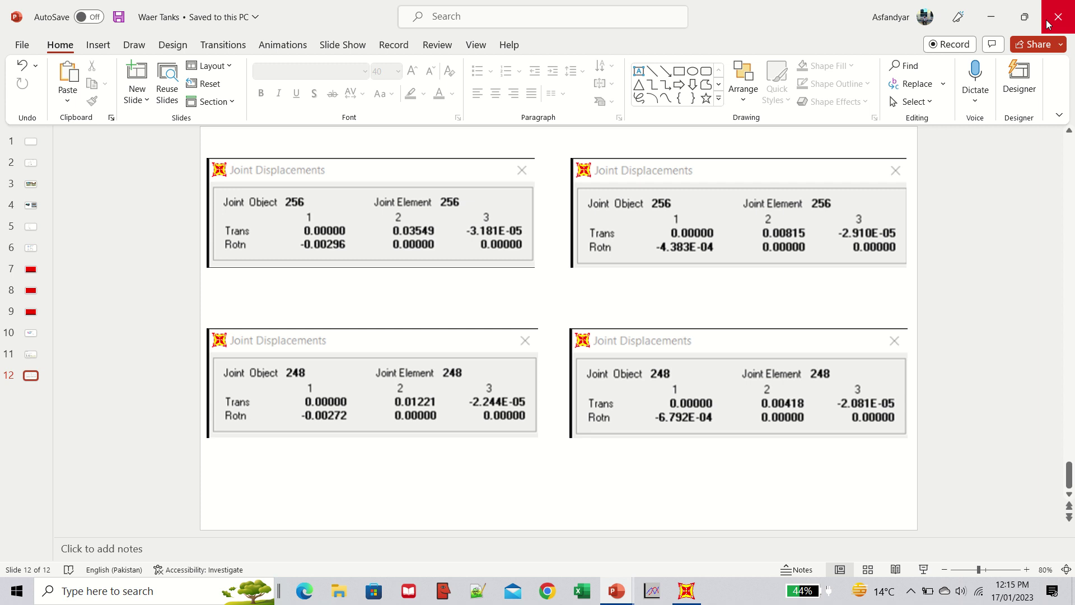
mouse_move(992, 13)
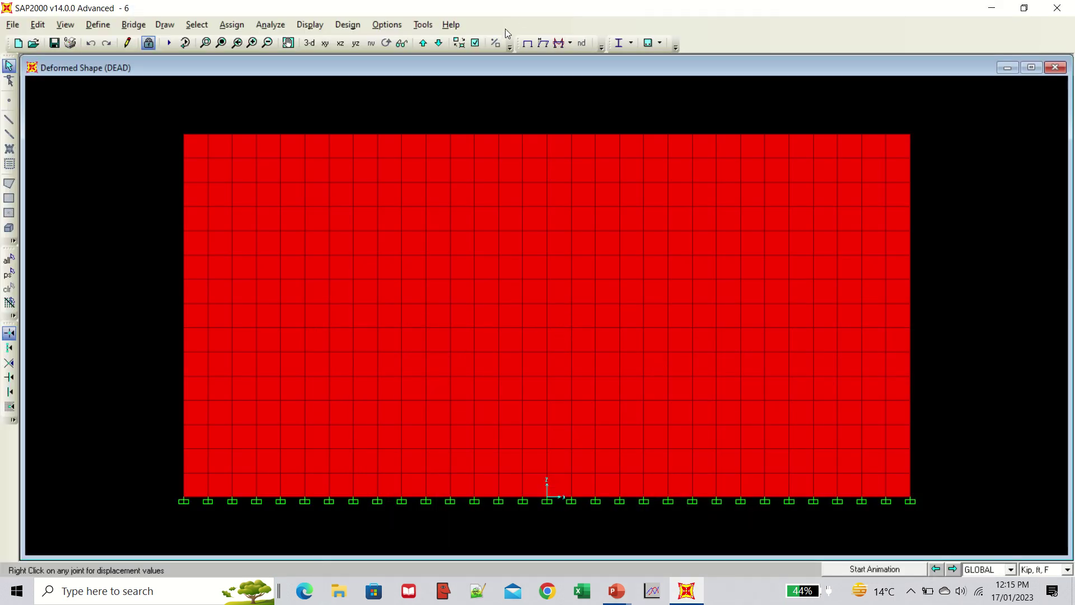
Display the shell concrete design contours of reinforcement intensity ASt2 on the visible face for the DEAD case.
click(569, 43)
click(596, 81)
click(570, 43)
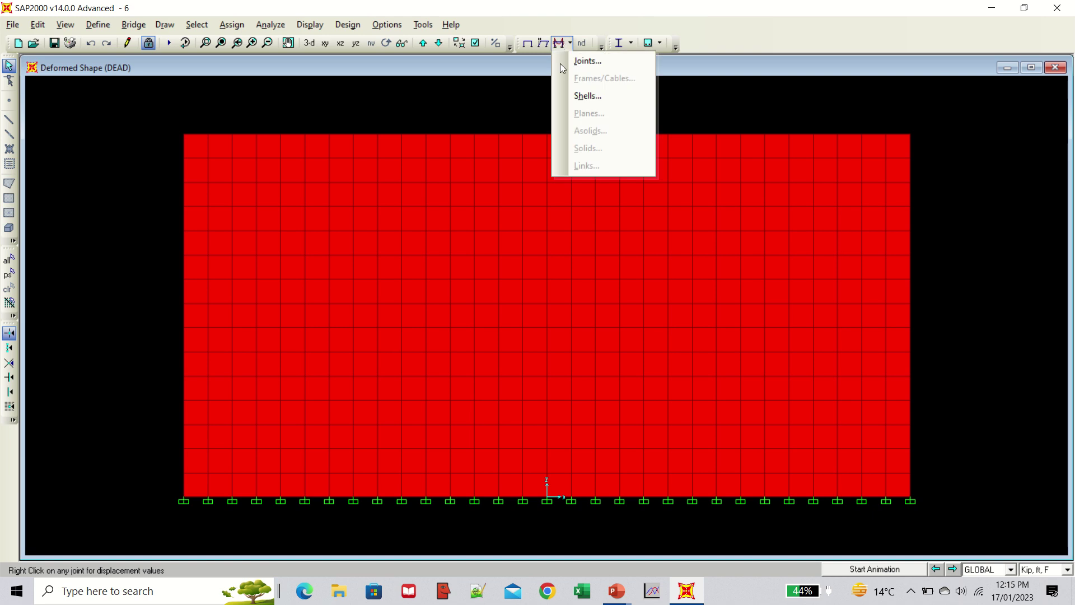
click(573, 97)
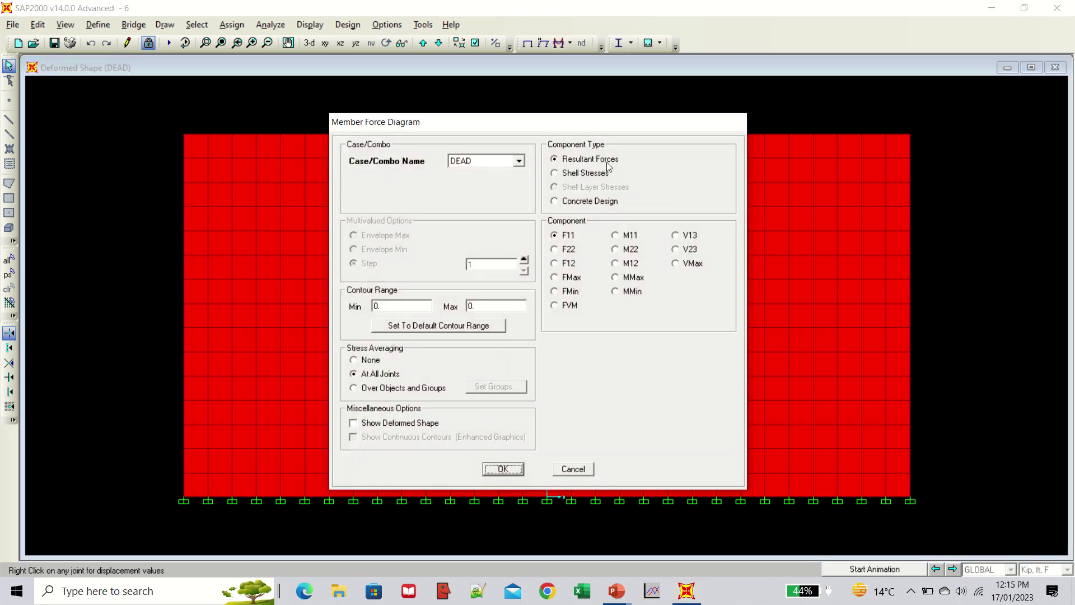
click(555, 174)
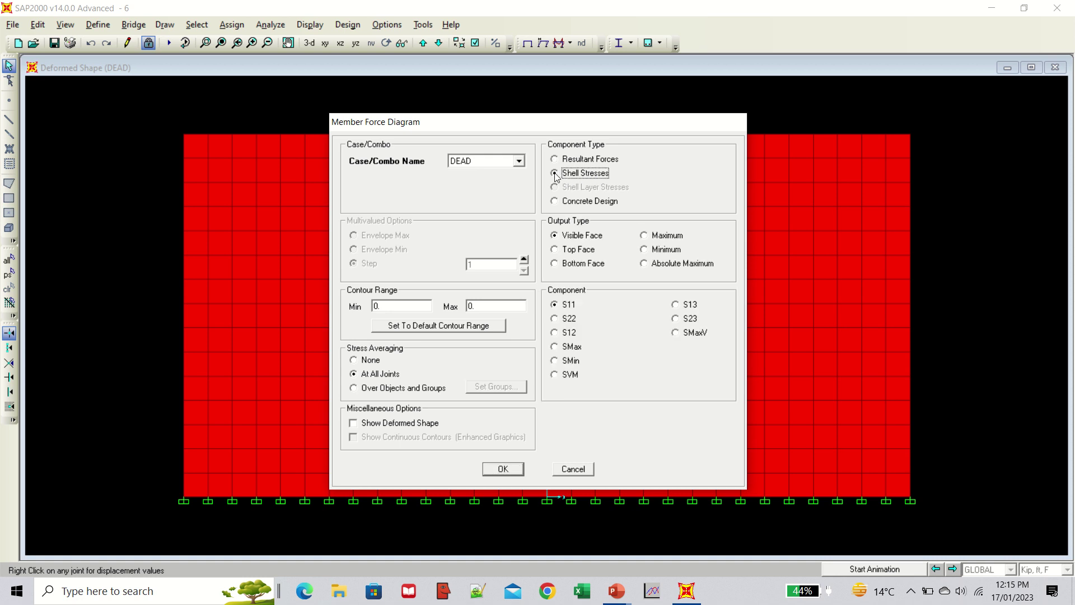
click(554, 201)
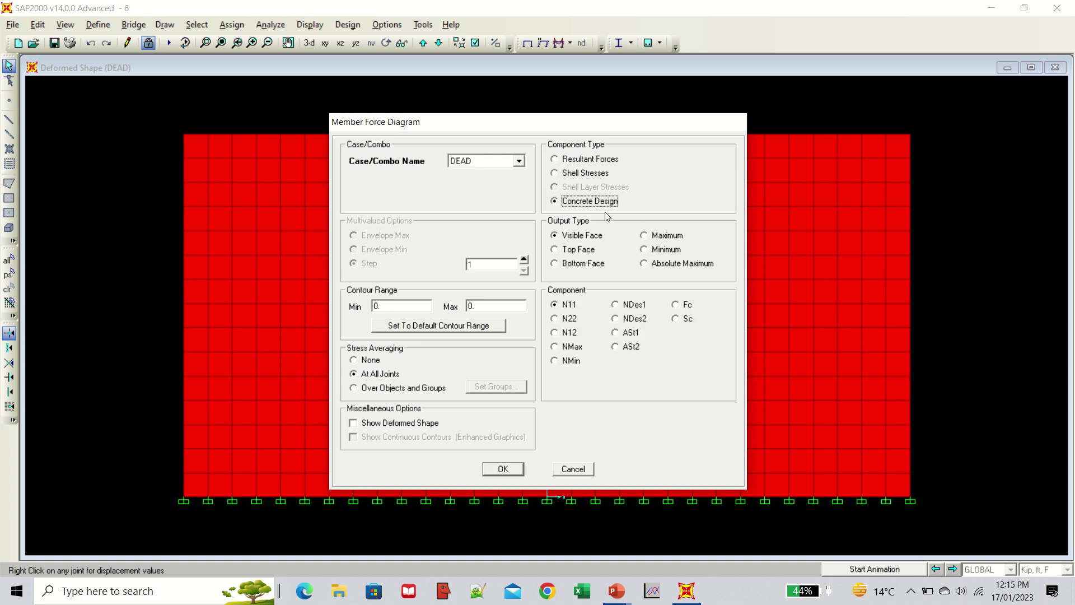
click(615, 333)
click(615, 347)
click(503, 469)
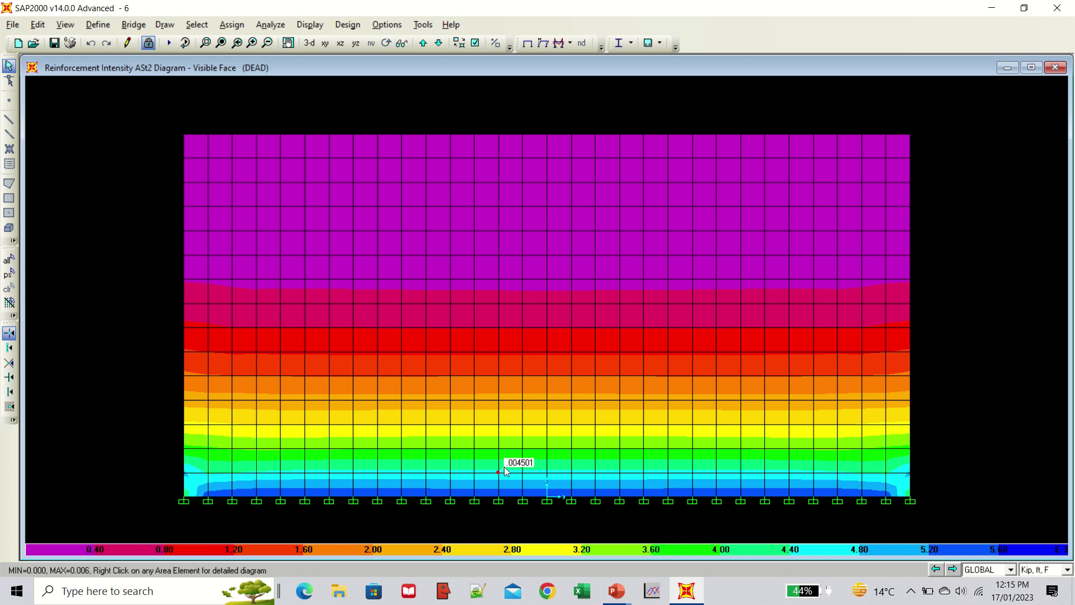
Change the model's current units to Kip, in, F for reading the reinforcement contours.
mouse_move(759, 185)
mouse_move(880, 498)
click(1068, 569)
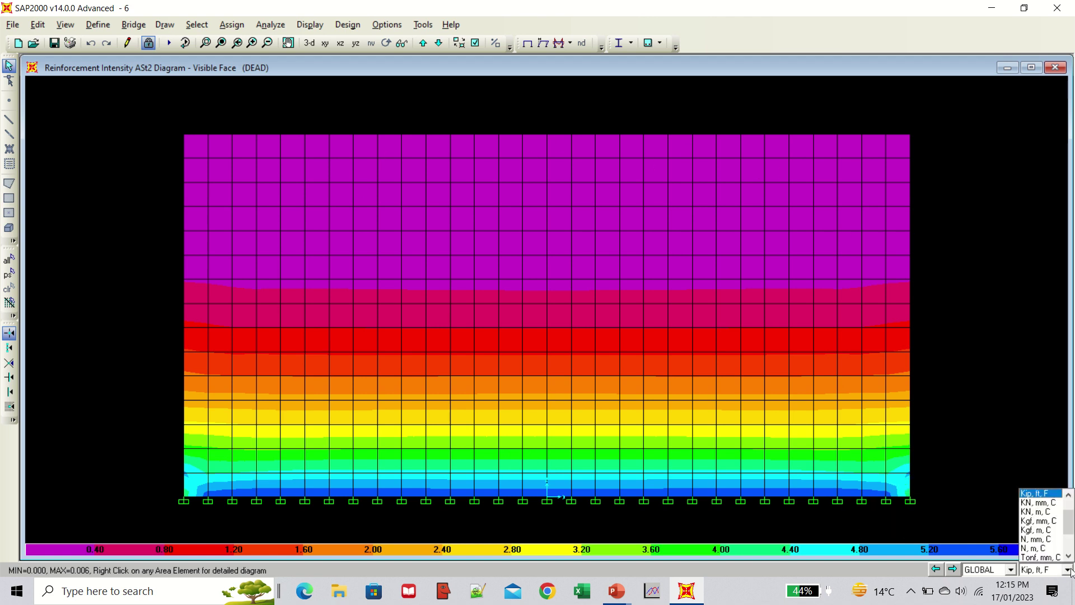
click(1069, 495)
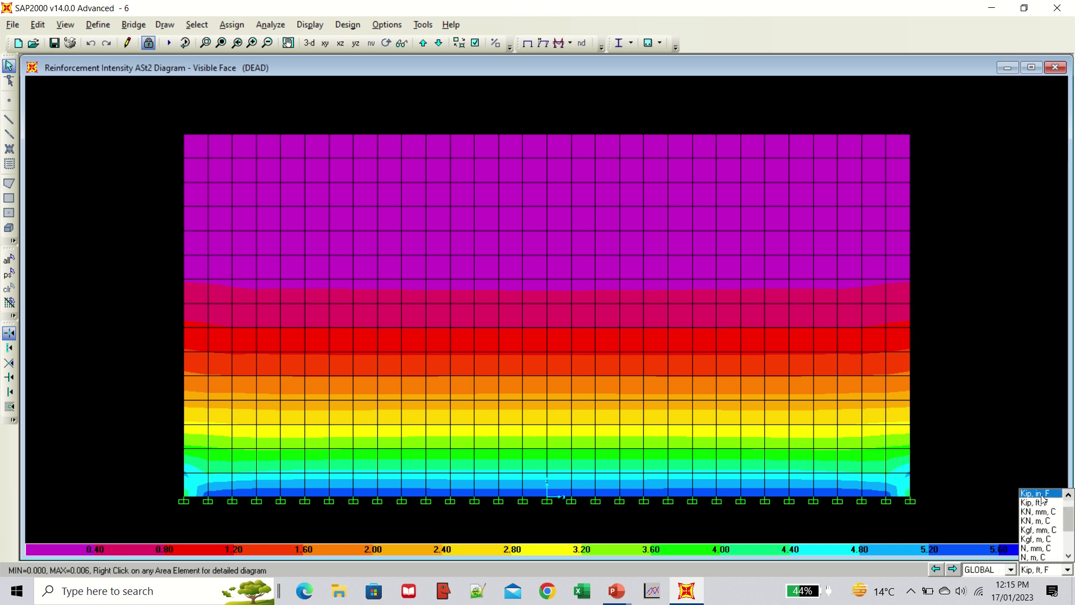
click(1040, 493)
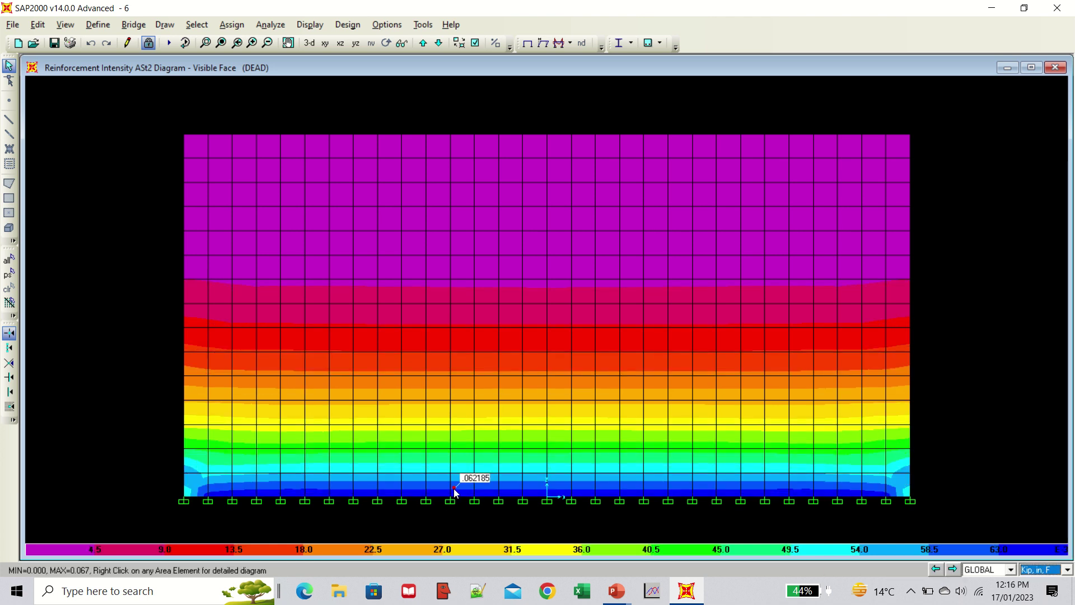
Examine the ASt2 reinforcement values across the element at the middle of the wall base, cycling through its output types up to absolute maximum.
right_click(533, 489)
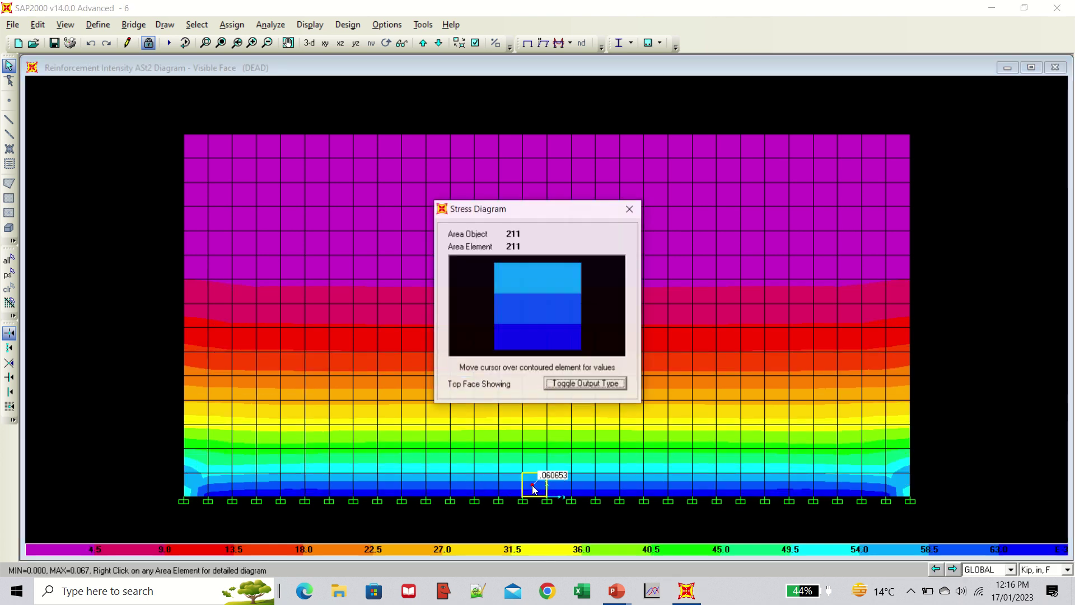
mouse_move(533, 332)
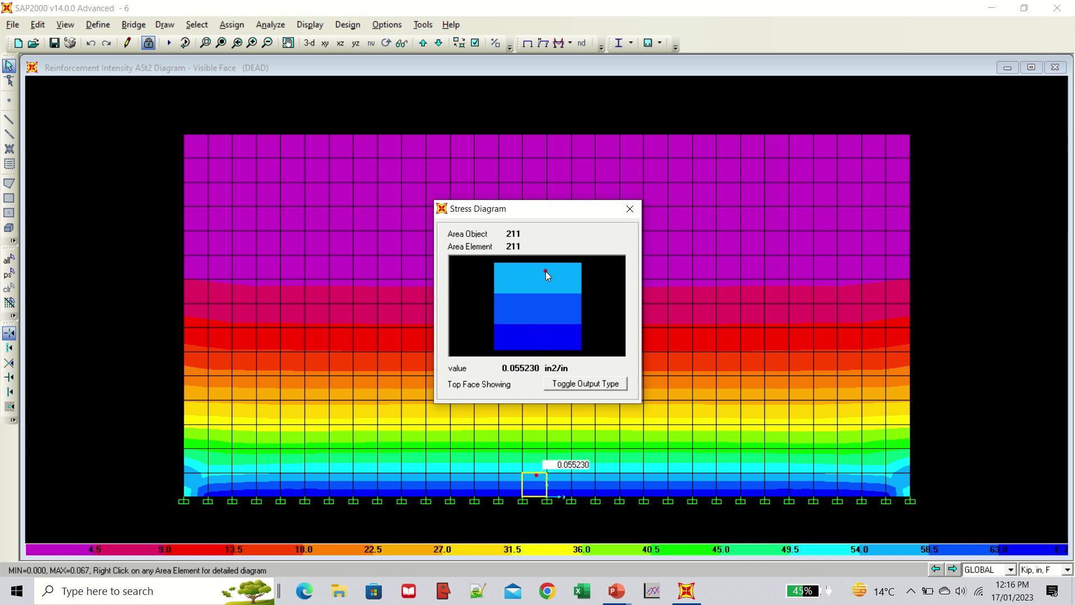
click(579, 384)
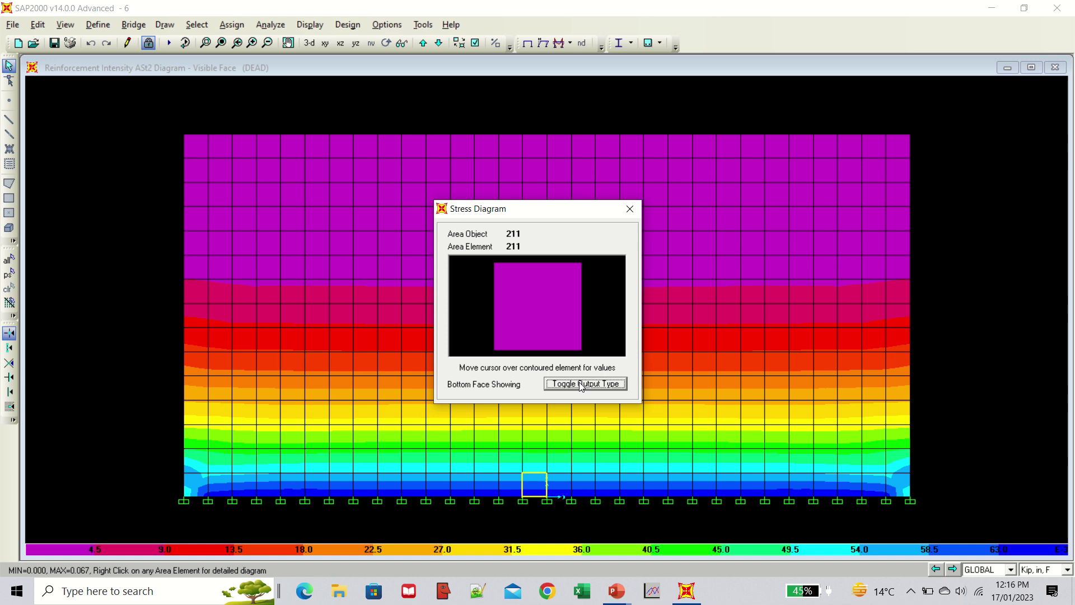
click(579, 383)
click(579, 383)
click(579, 383)
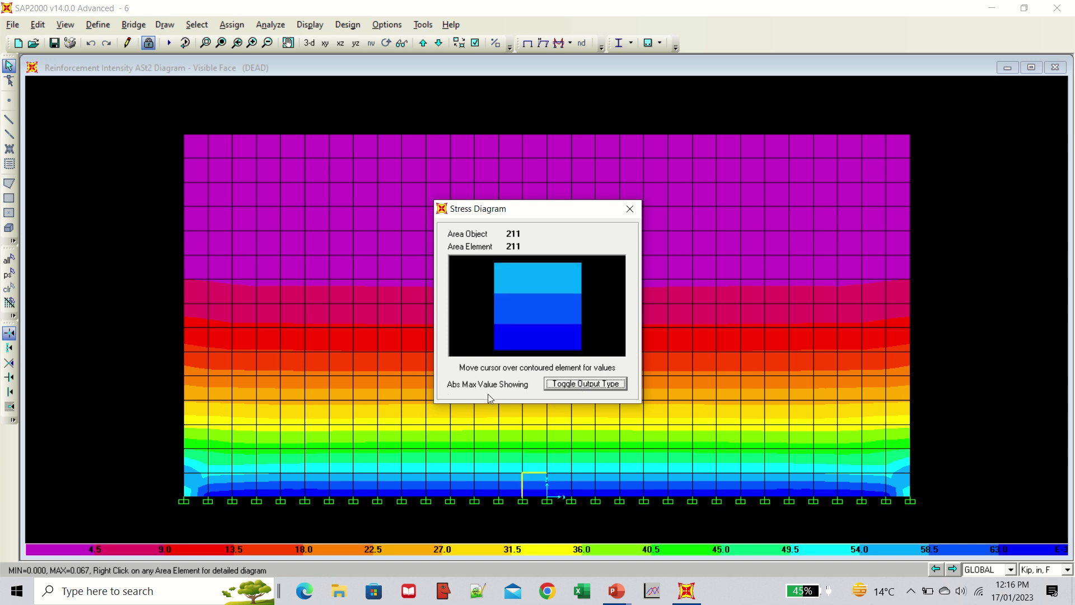
mouse_move(535, 347)
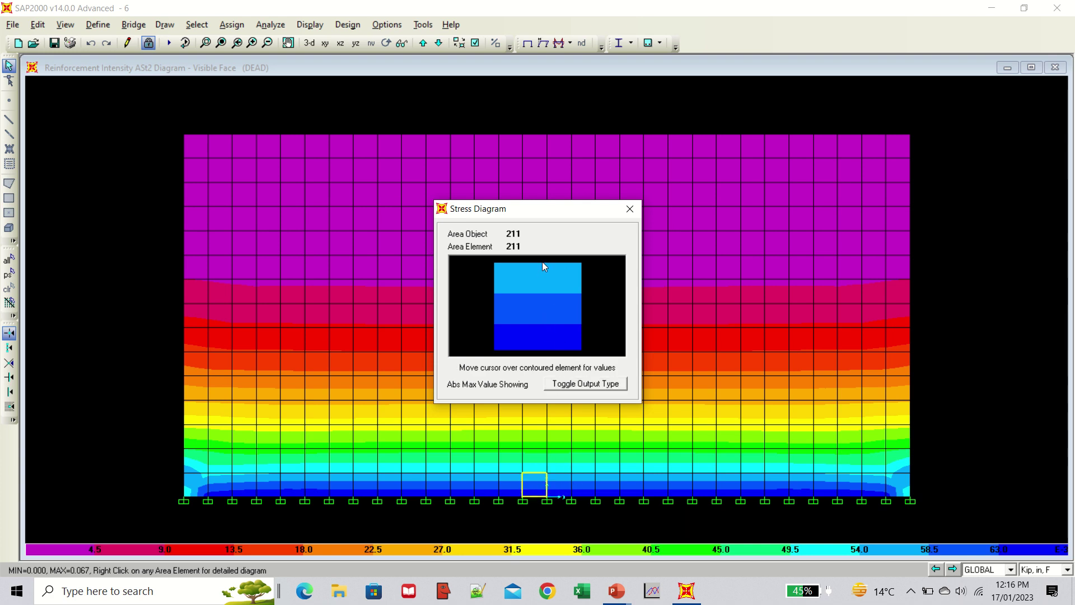
mouse_move(542, 265)
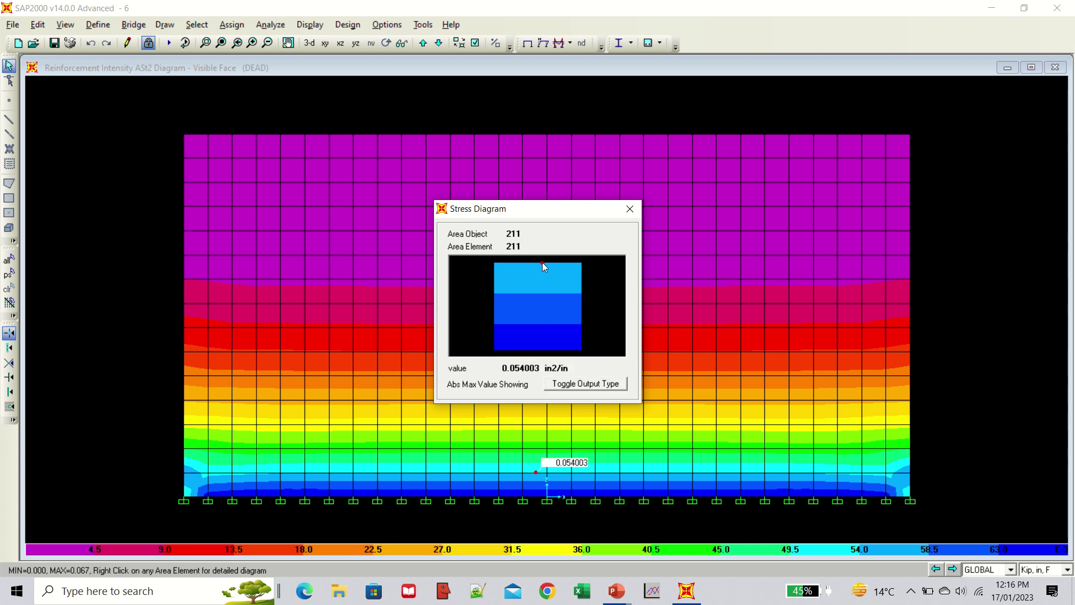
mouse_move(495, 355)
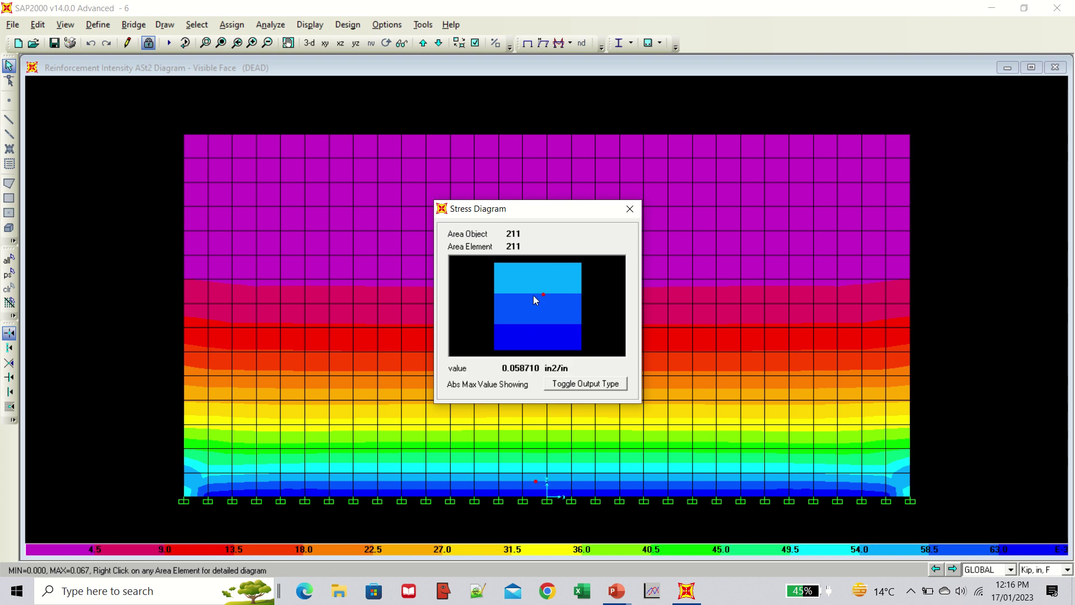
click(630, 208)
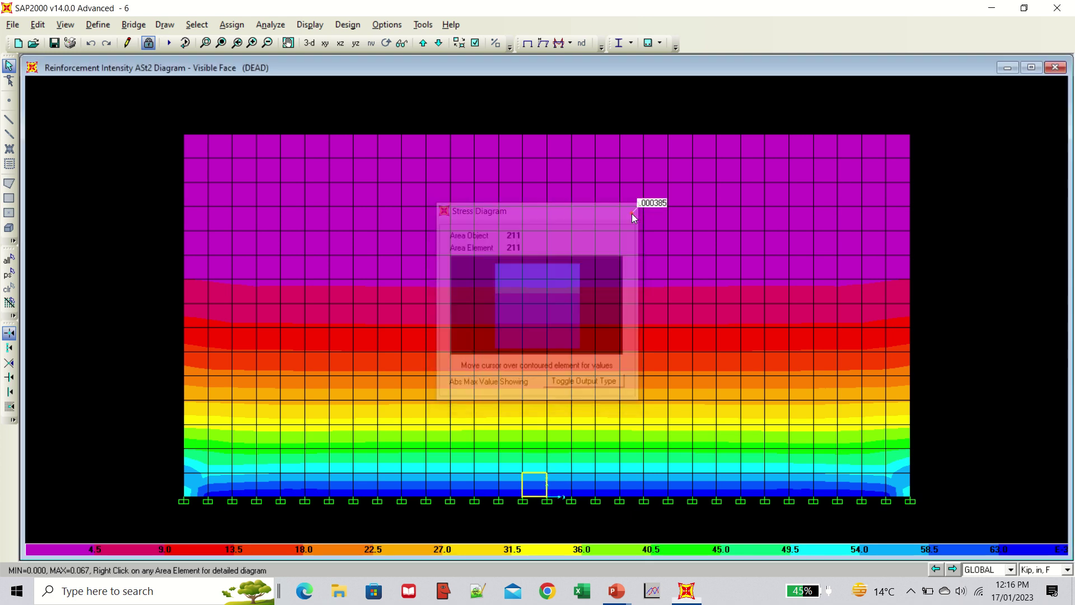
Display the shell stress S11 contours on the visible face for the DEAD case.
click(560, 43)
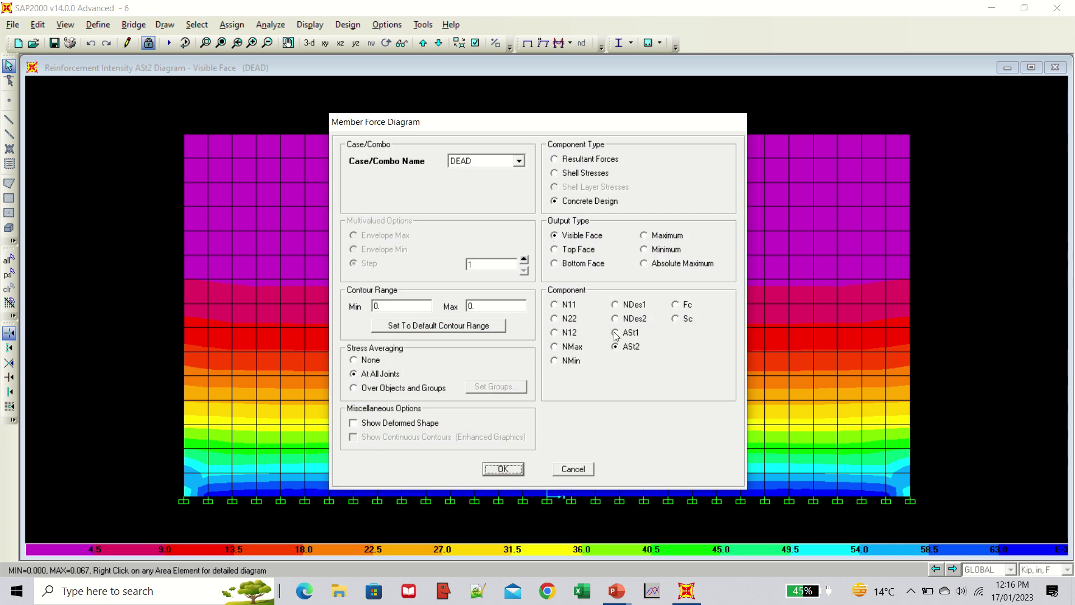
click(554, 173)
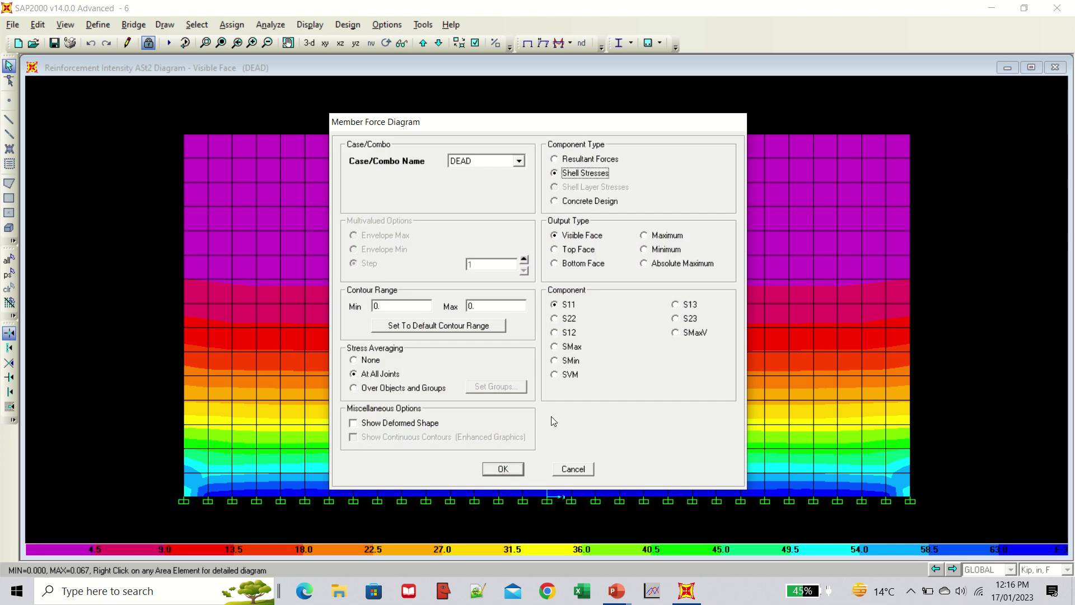
click(502, 469)
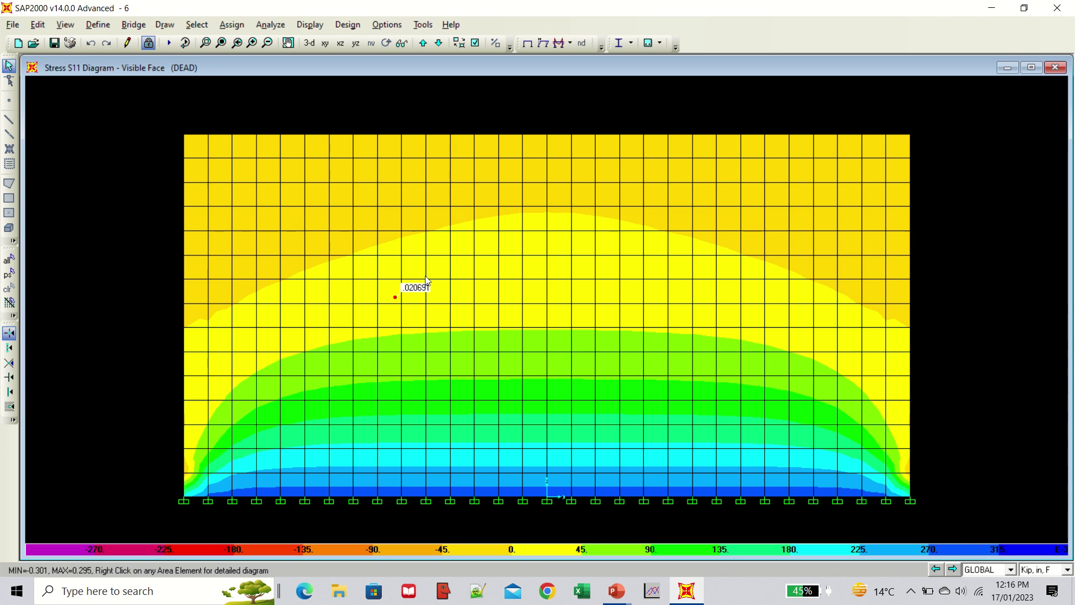
Display the shell resultant force F11 contours for the DEAD case.
mouse_move(503, 3)
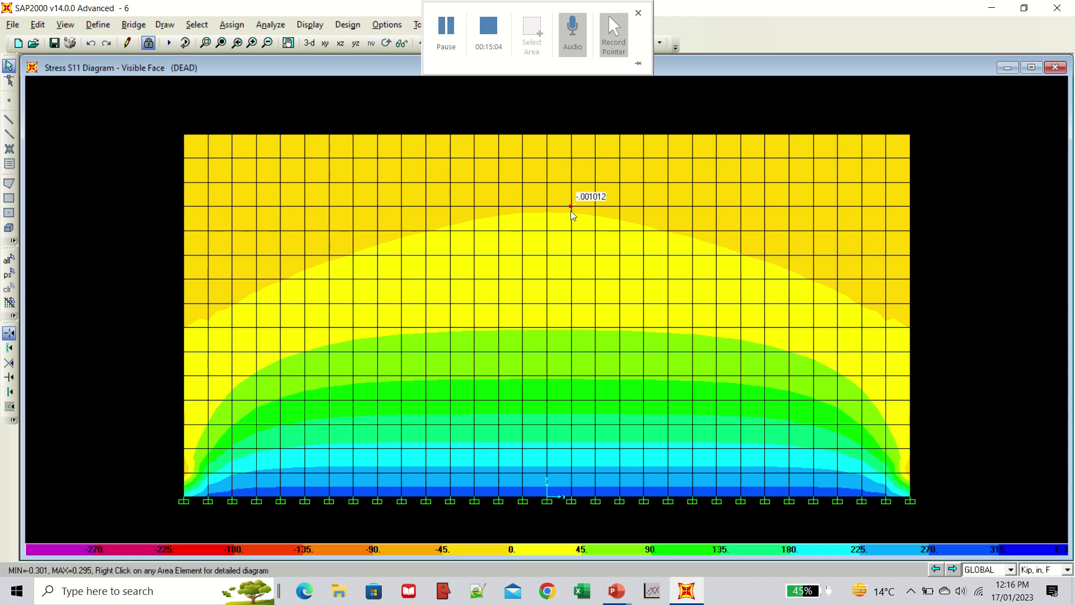
click(558, 43)
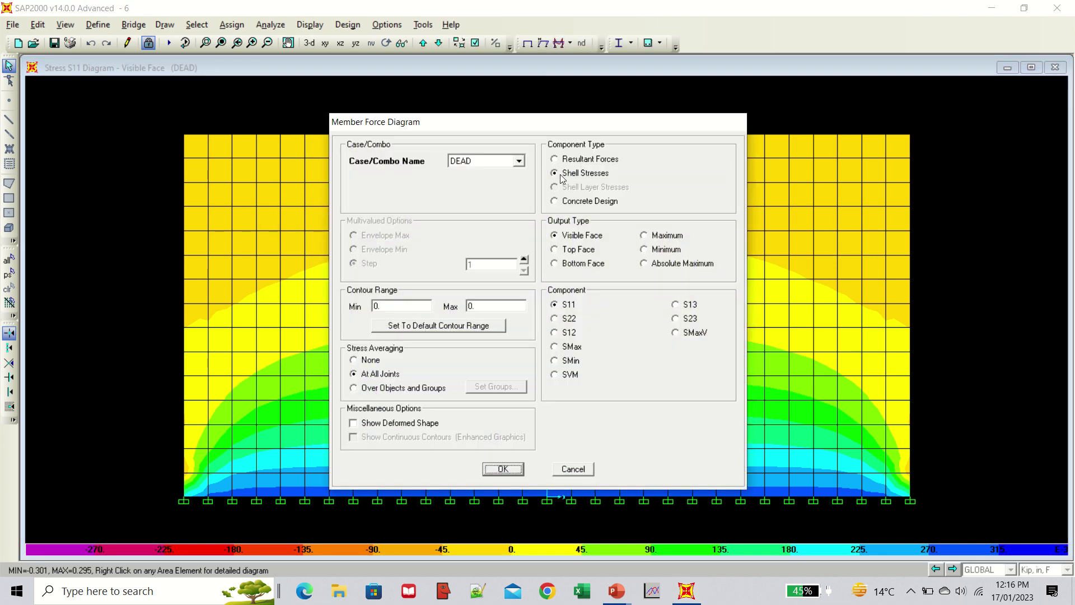
click(561, 158)
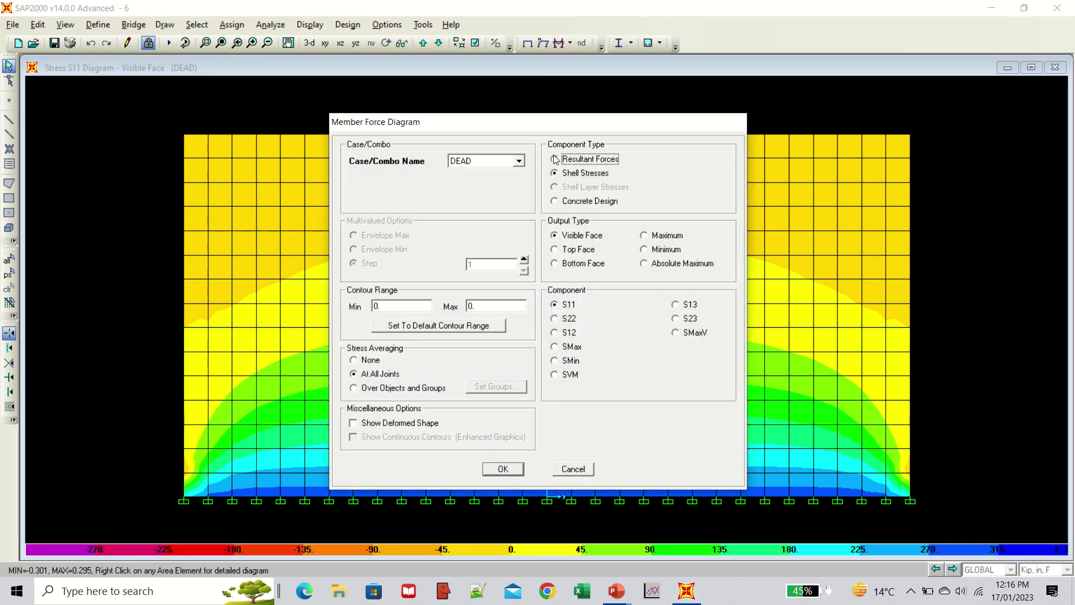
click(502, 468)
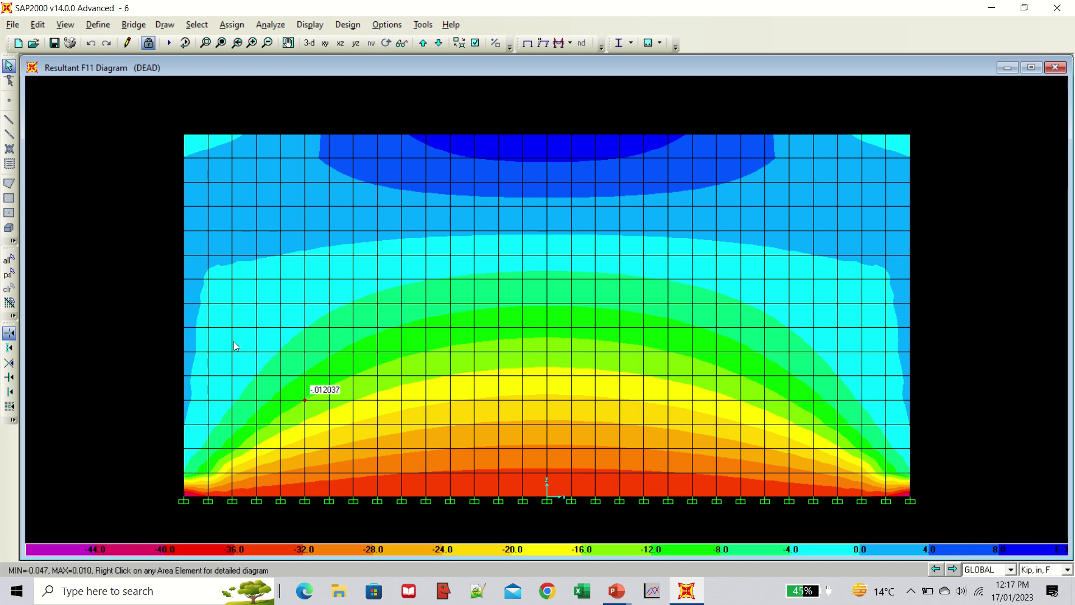
Unlock the model and accept deleting its analysis results.
click(147, 43)
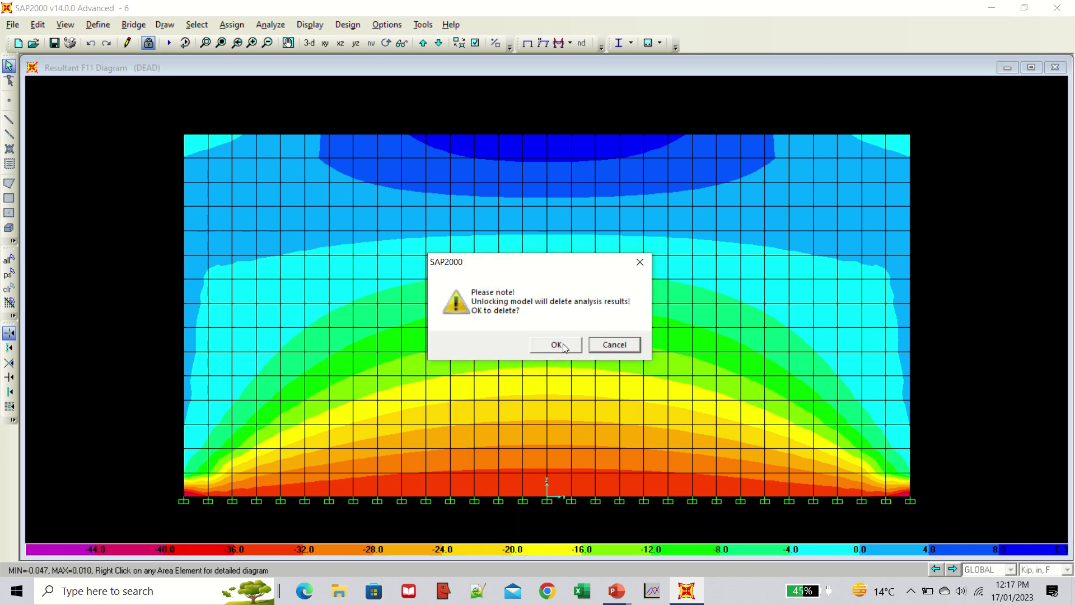
click(556, 344)
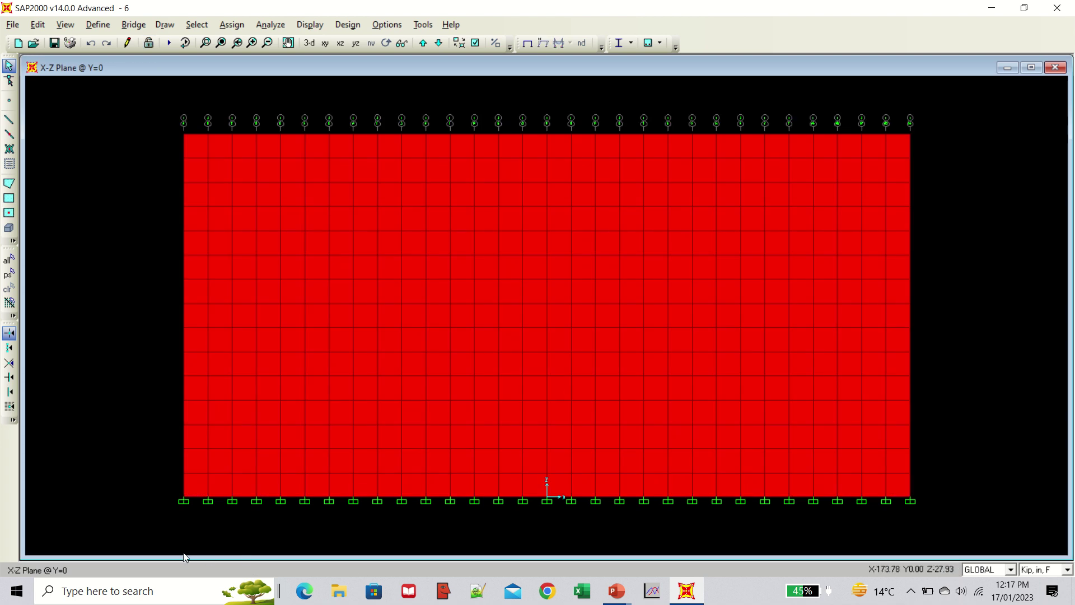
Switch to PowerPoint to review the slides for the wall fixed at bottom only and at bottom and sides, and return to SAP2000.
click(617, 591)
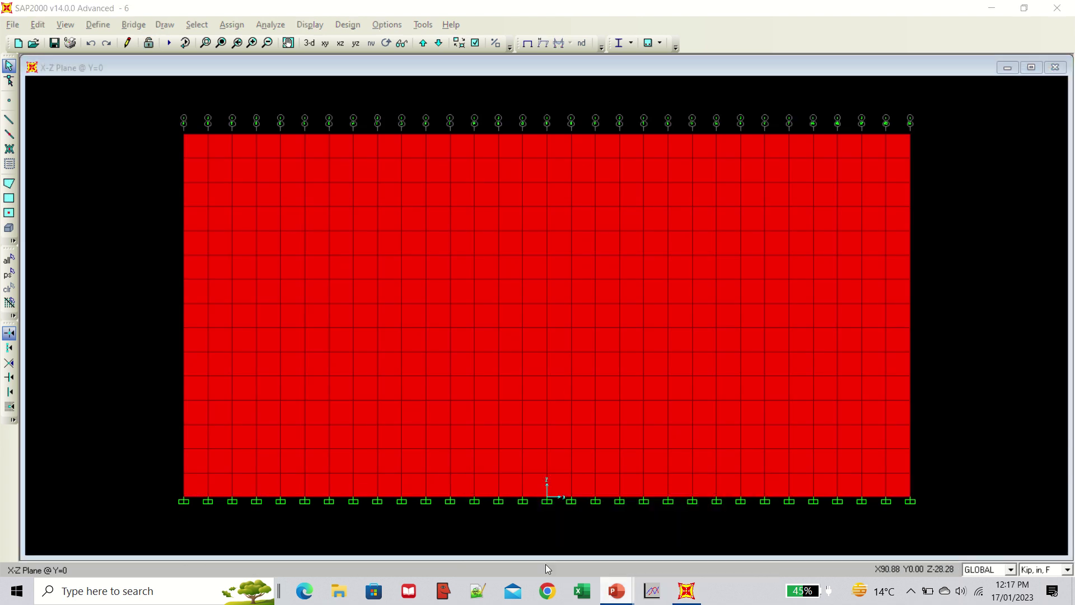
click(31, 269)
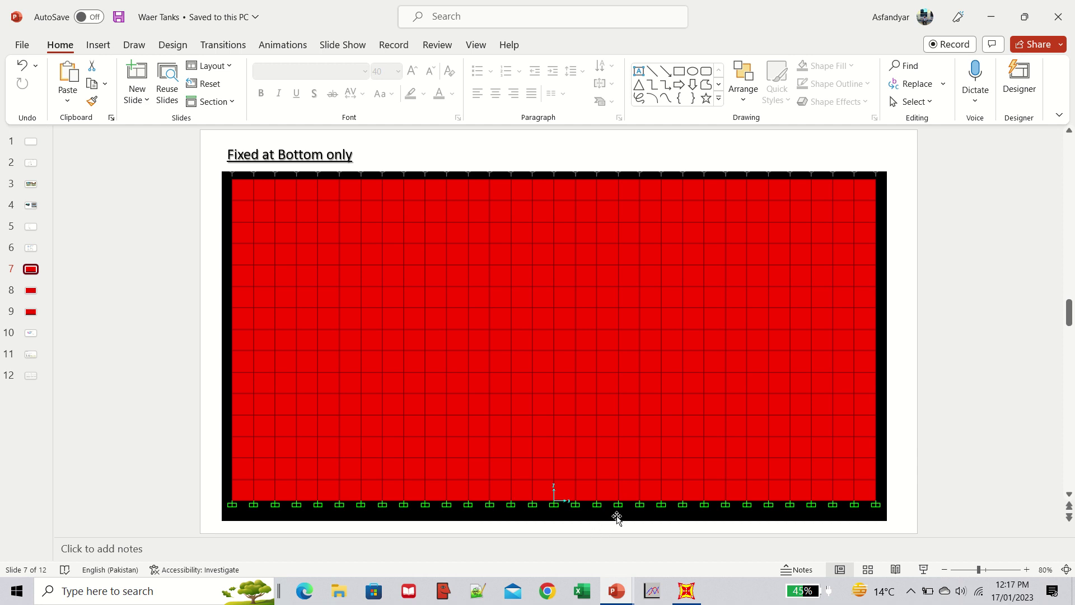
click(31, 291)
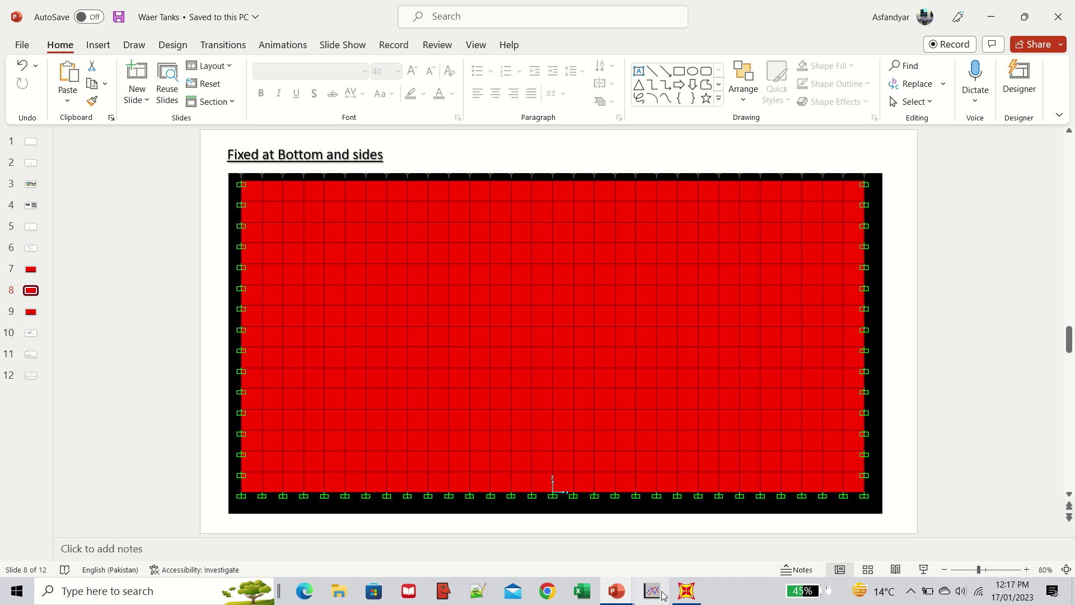
click(686, 590)
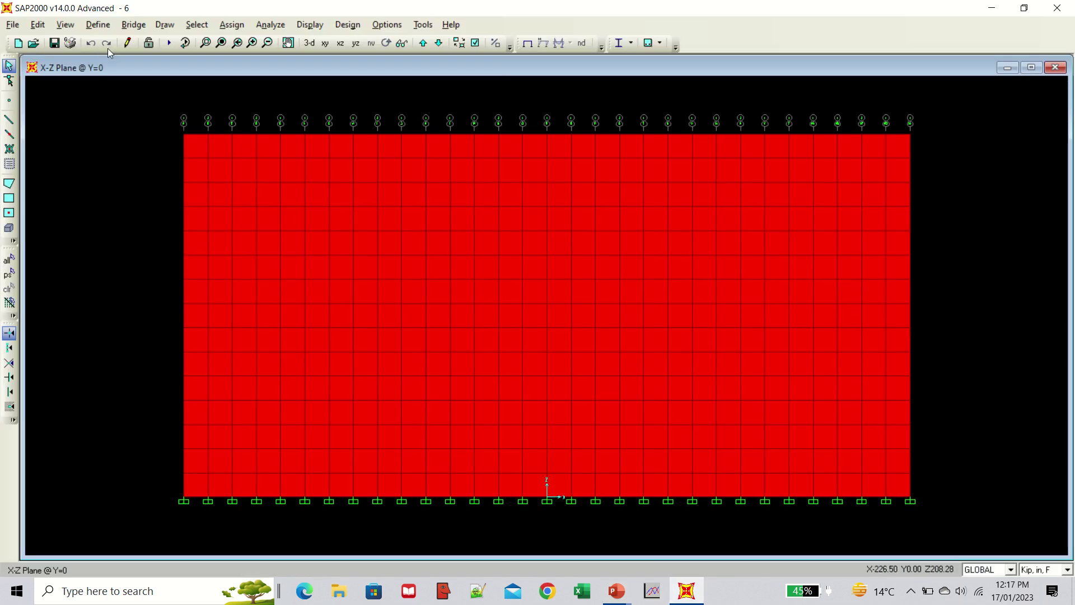
Assign fully fixed joint restraints to all joints along both vertical side edges of the wall.
drag(164, 112, 204, 437)
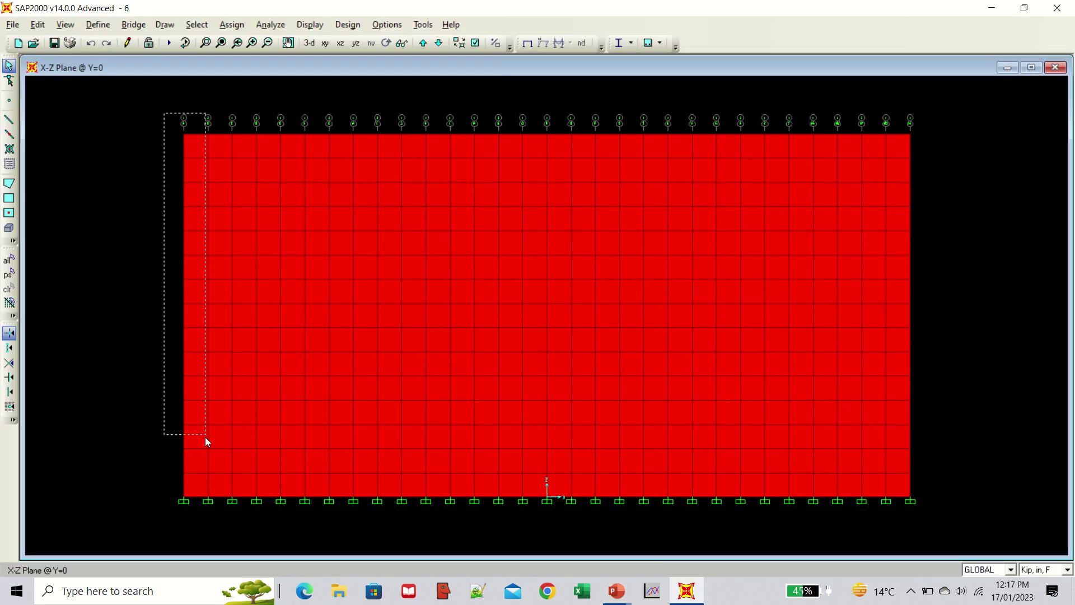
drag(191, 506, 192, 511)
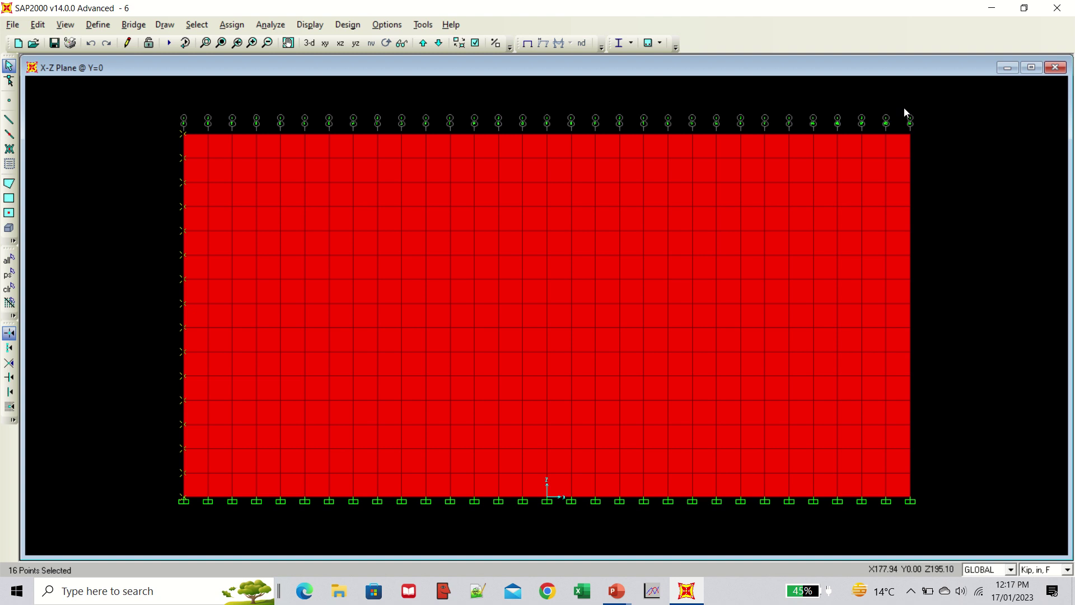
drag(901, 112, 935, 510)
click(231, 24)
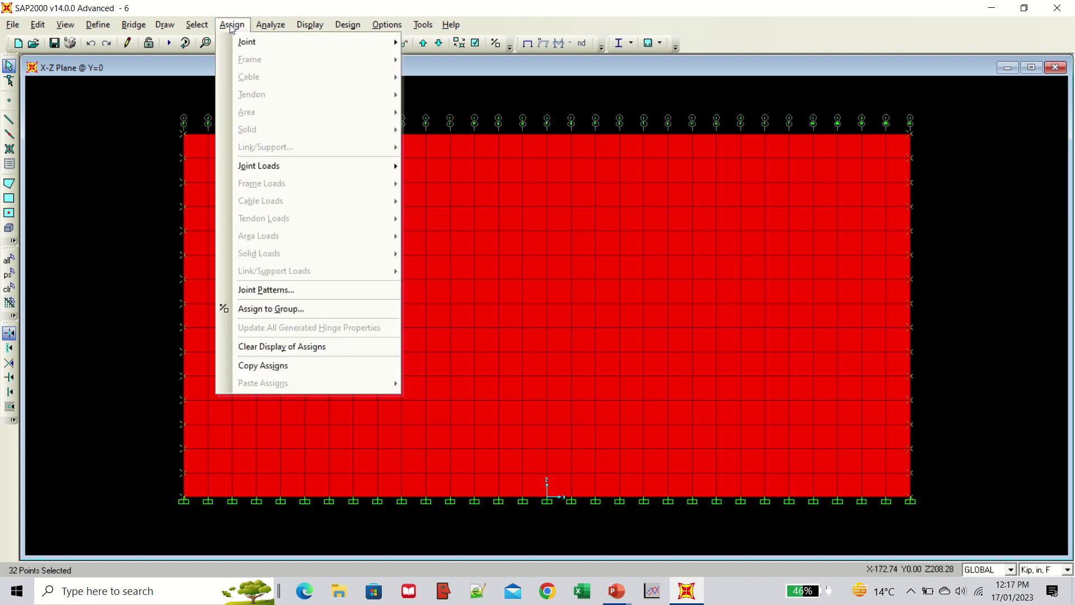
mouse_move(367, 38)
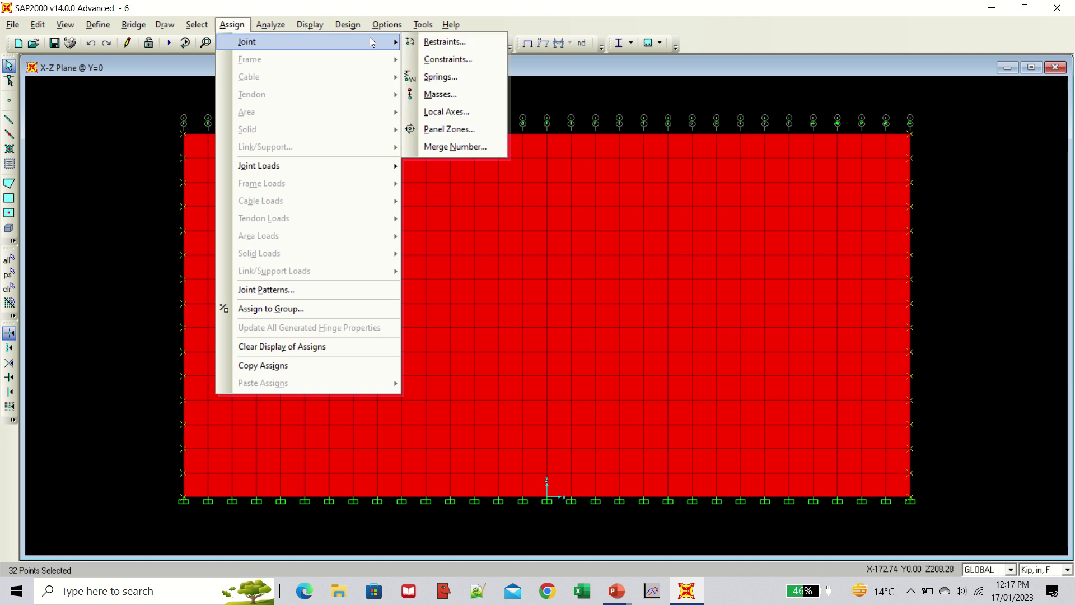
click(427, 36)
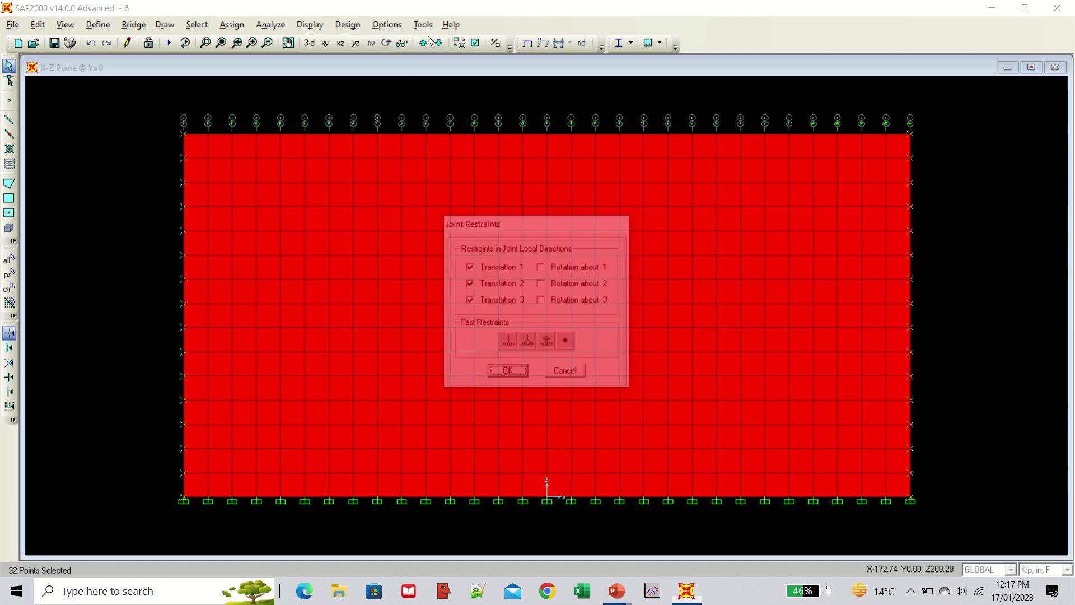
click(508, 341)
click(508, 373)
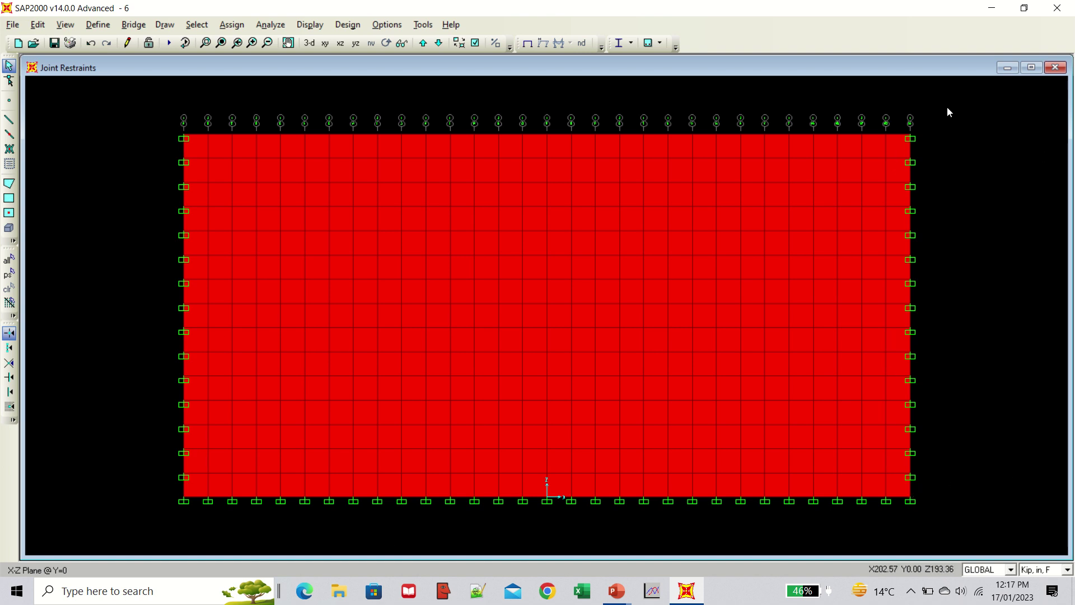
Run the analysis for the DEAD case and show the undeformed wall in a 3-D view.
click(169, 42)
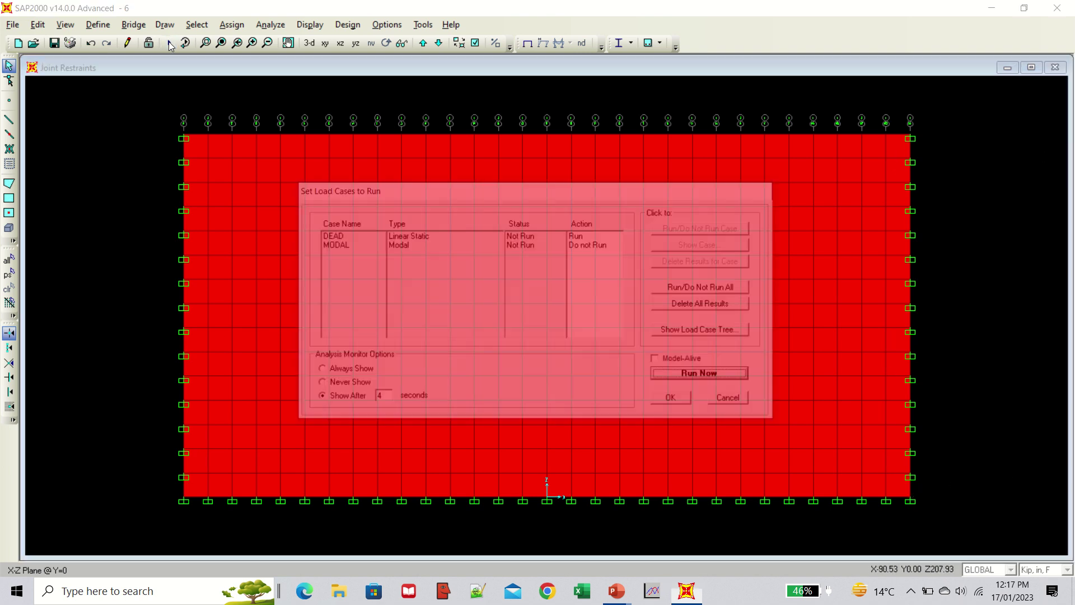
click(722, 378)
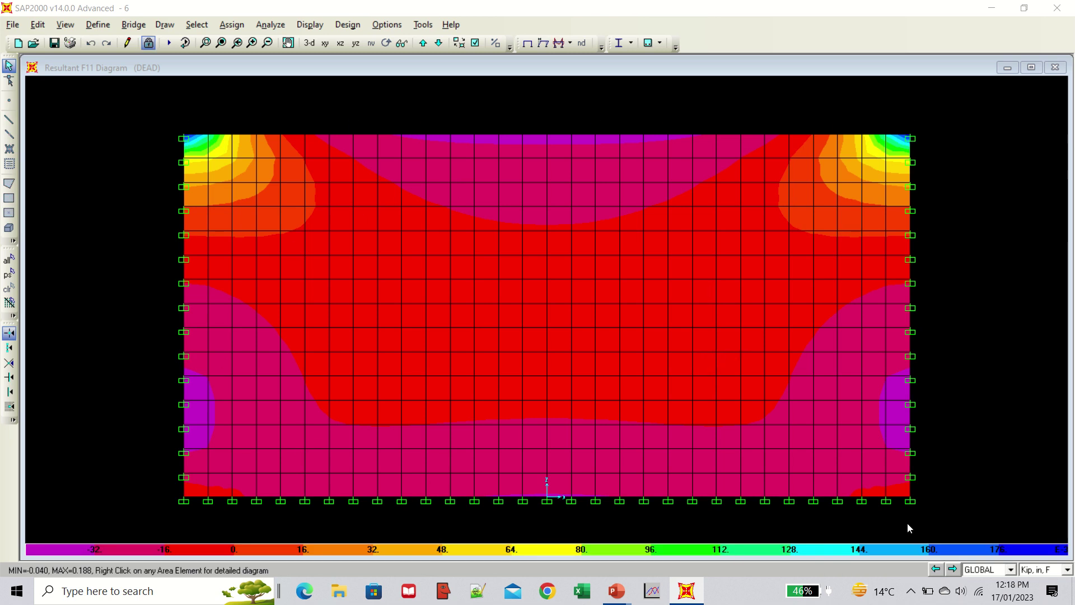
click(309, 43)
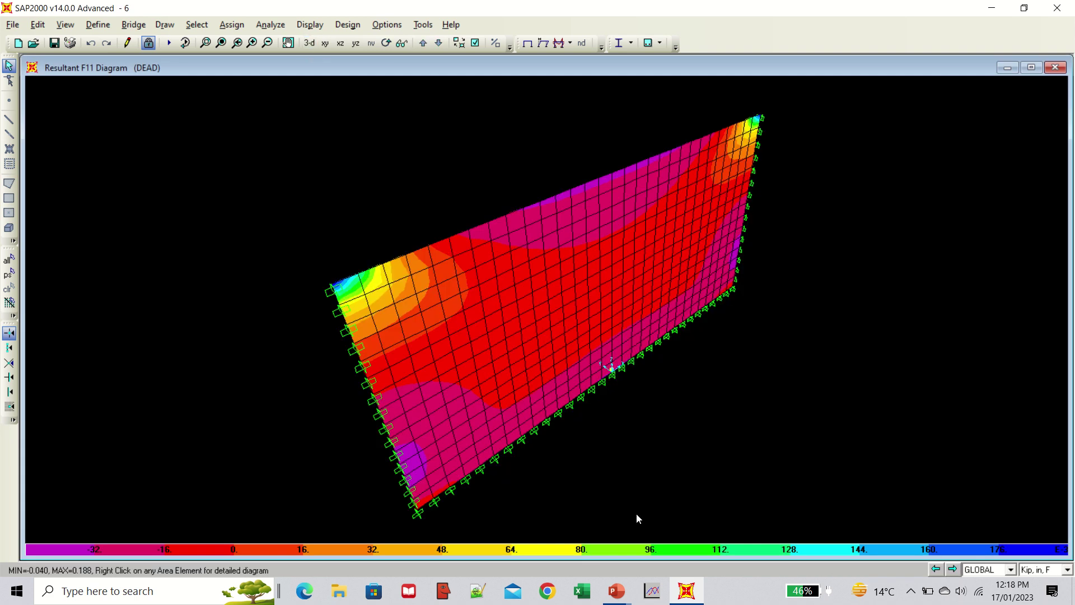
click(526, 44)
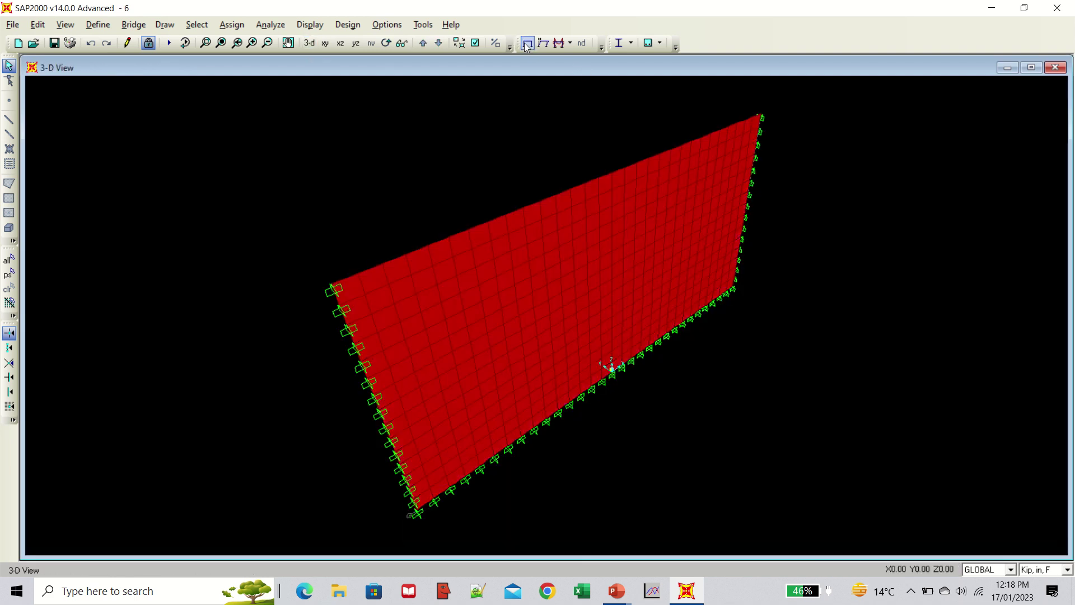
Display the concrete design ASt2 reinforcement contours on the visible face for the DEAD case, viewed in the X-Z plane.
click(568, 43)
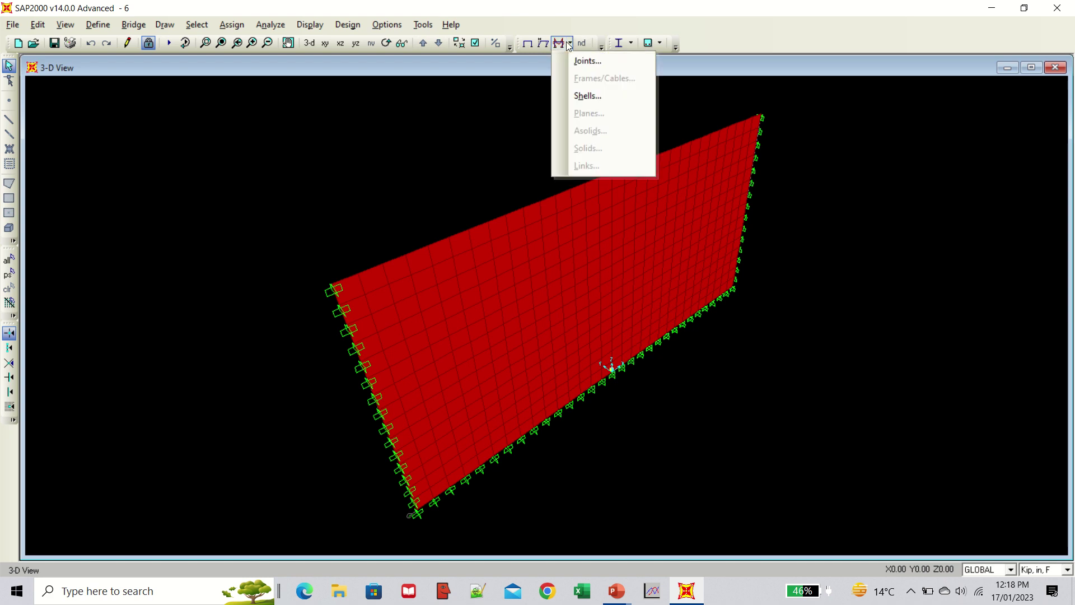
click(584, 99)
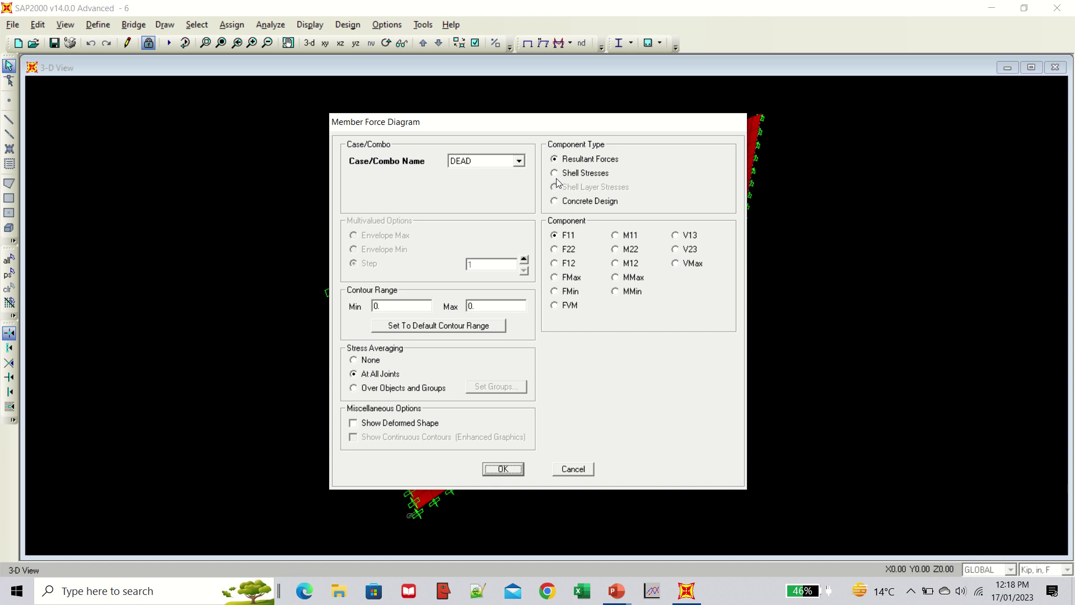
click(556, 201)
click(616, 332)
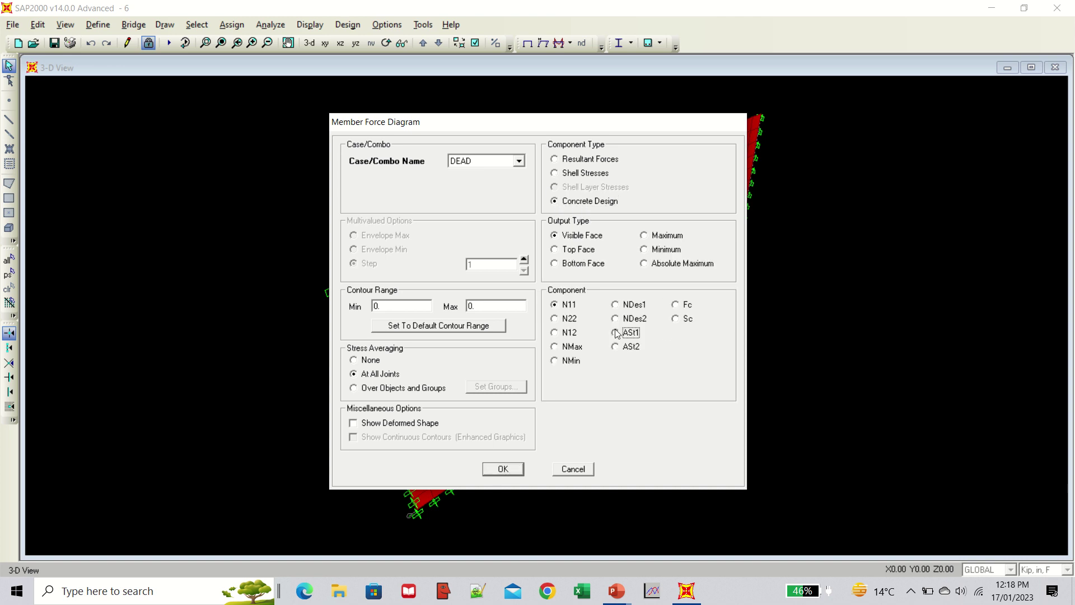
click(615, 347)
click(491, 470)
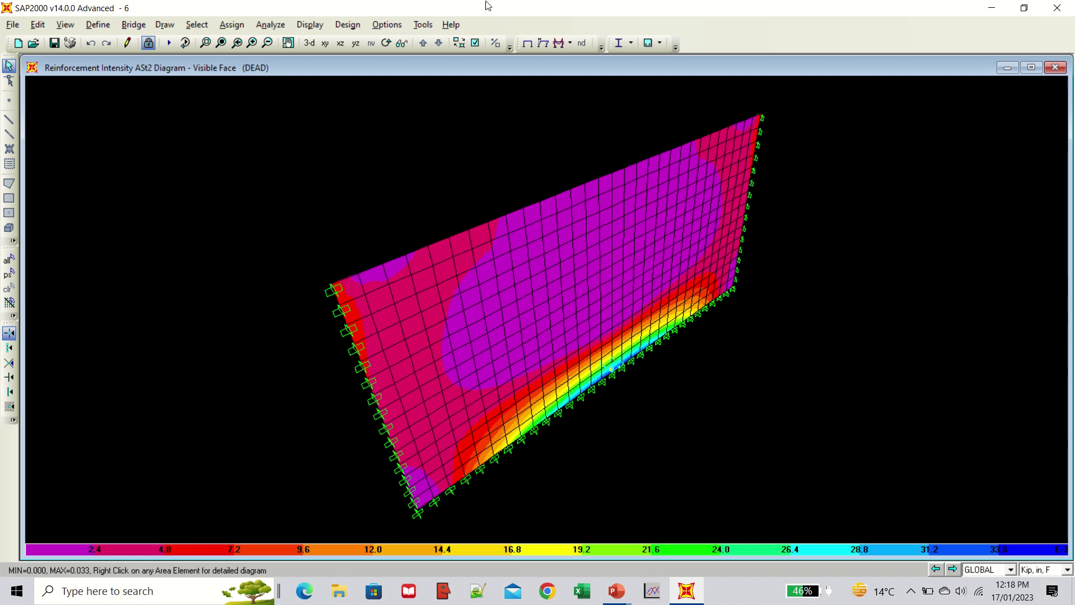
click(340, 44)
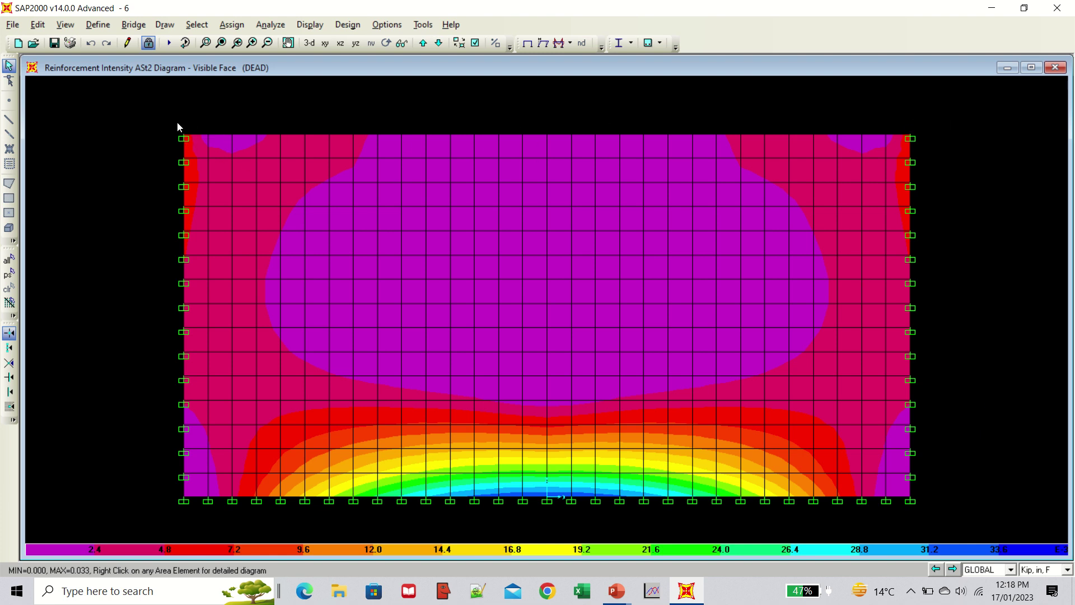
Unlock the model and assign fully fixed joint restraints to all joints along the wall's top edge.
click(145, 45)
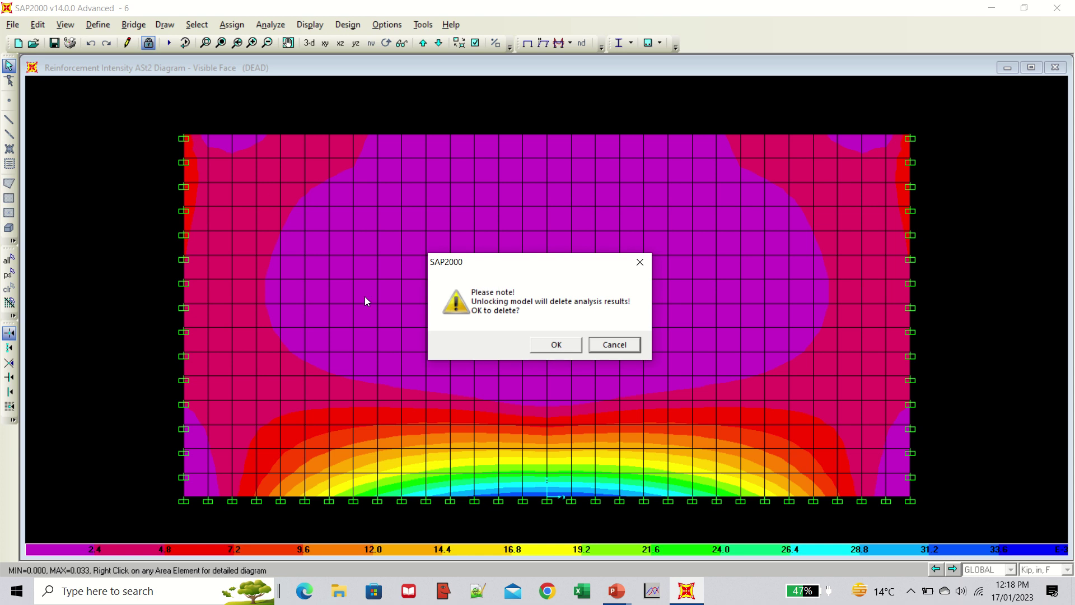
click(551, 344)
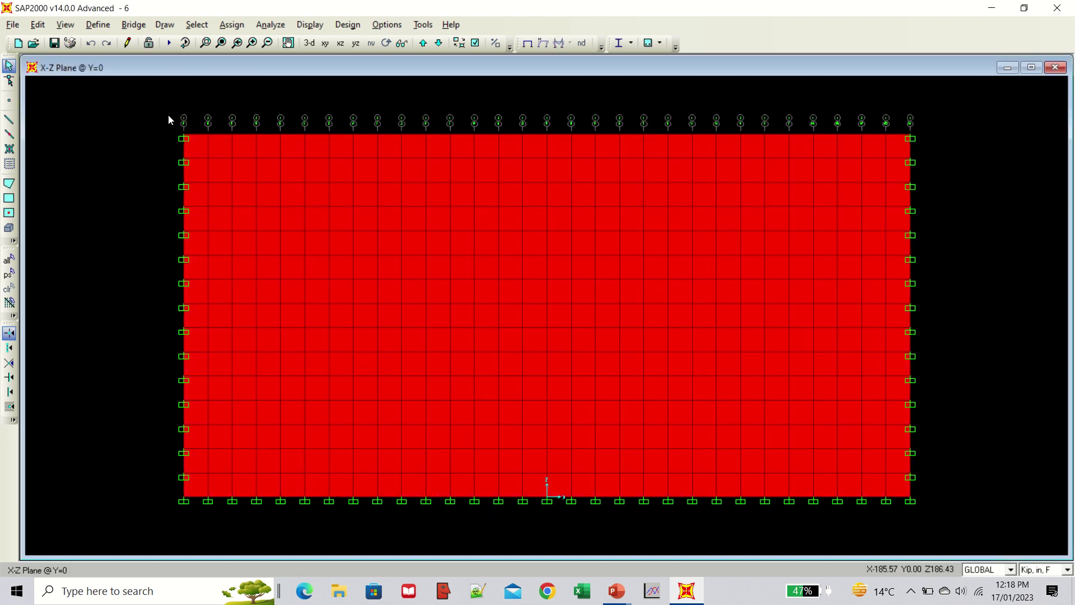
drag(163, 108, 927, 146)
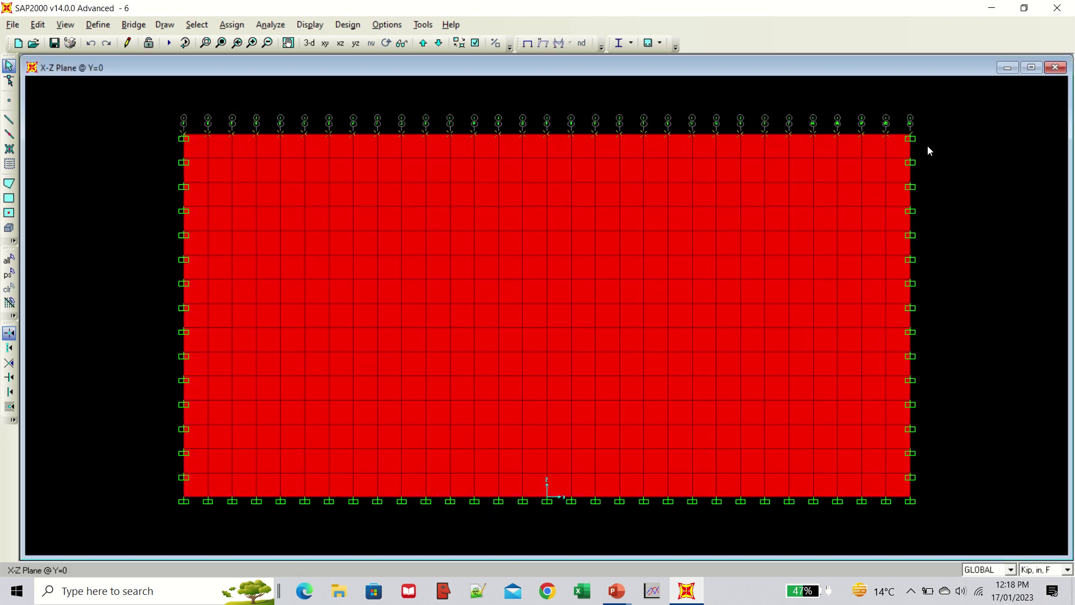
click(232, 25)
mouse_move(392, 42)
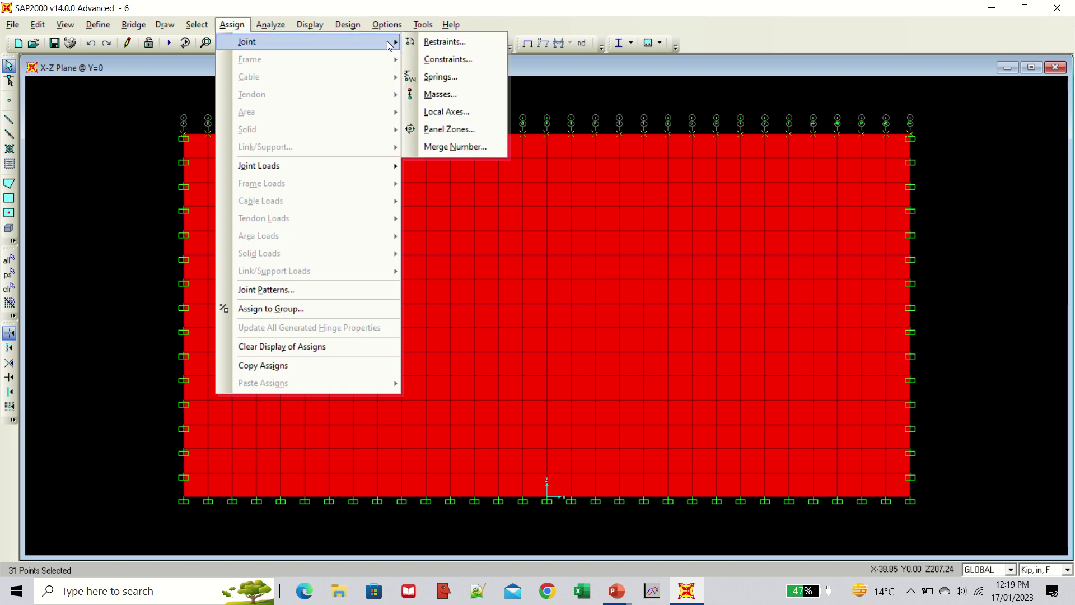
click(425, 42)
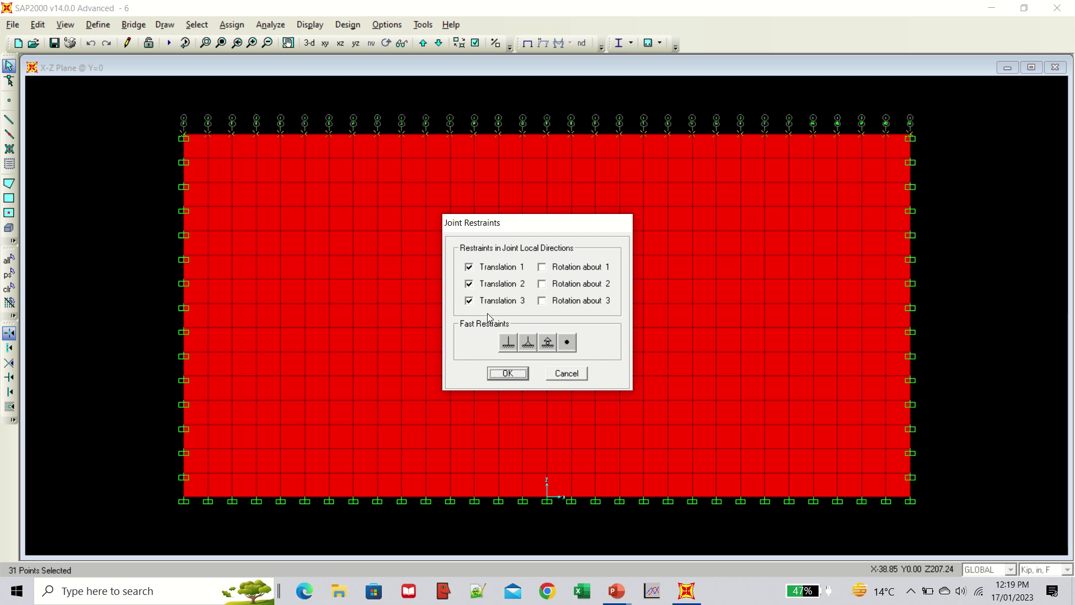
click(508, 342)
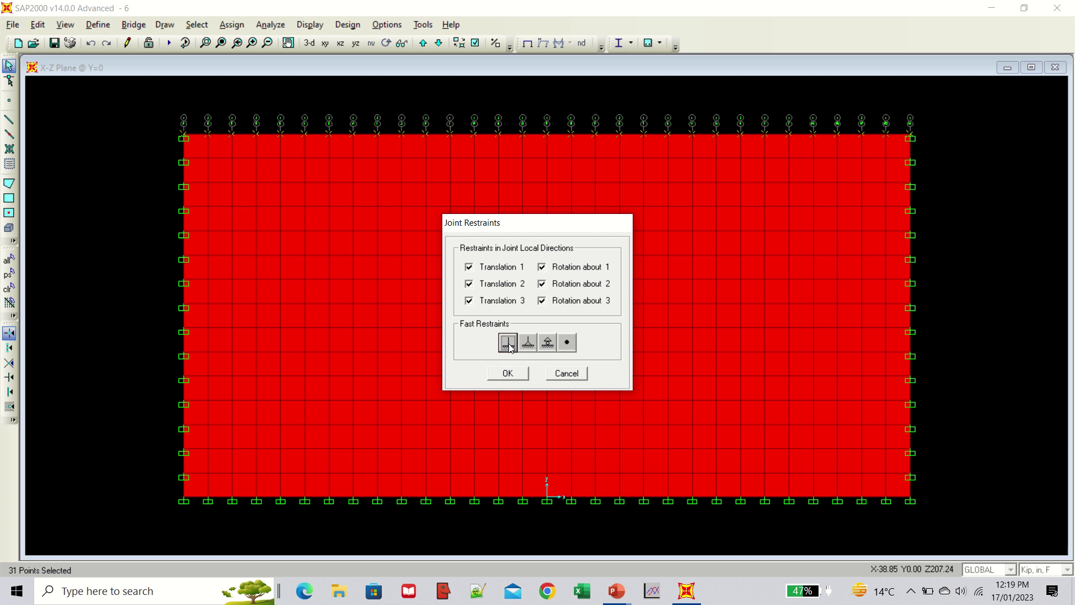
click(514, 373)
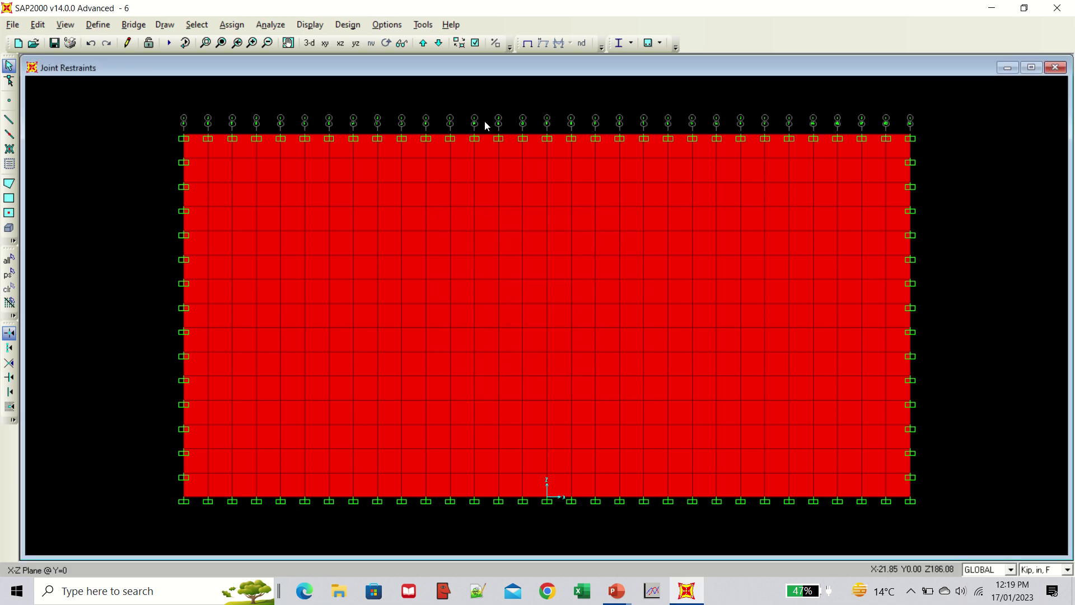
Run the DEAD case analysis for the wall fixed on all four edges.
click(169, 43)
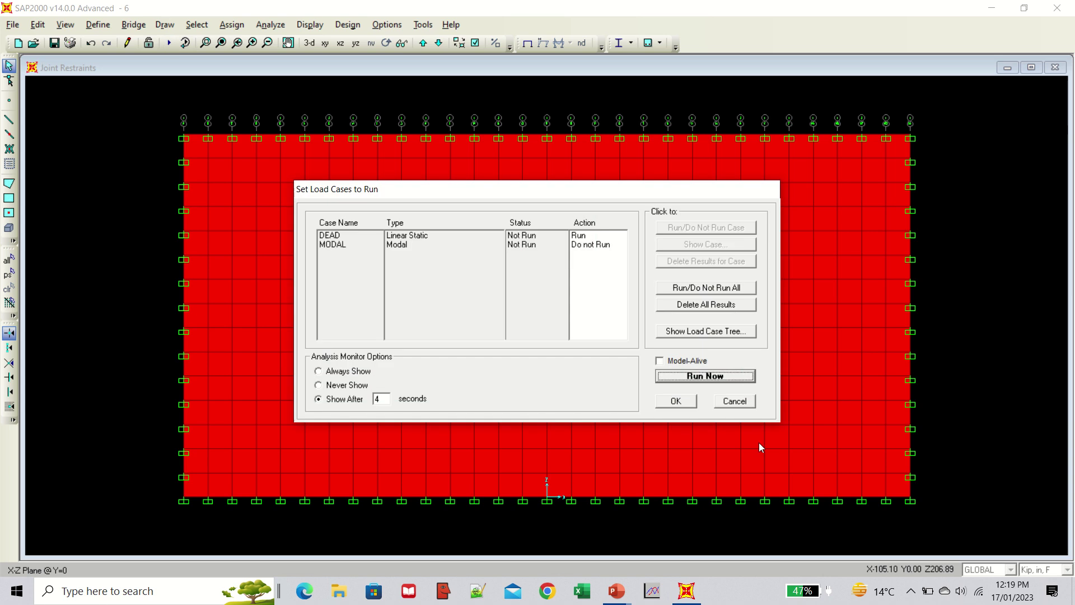
click(716, 377)
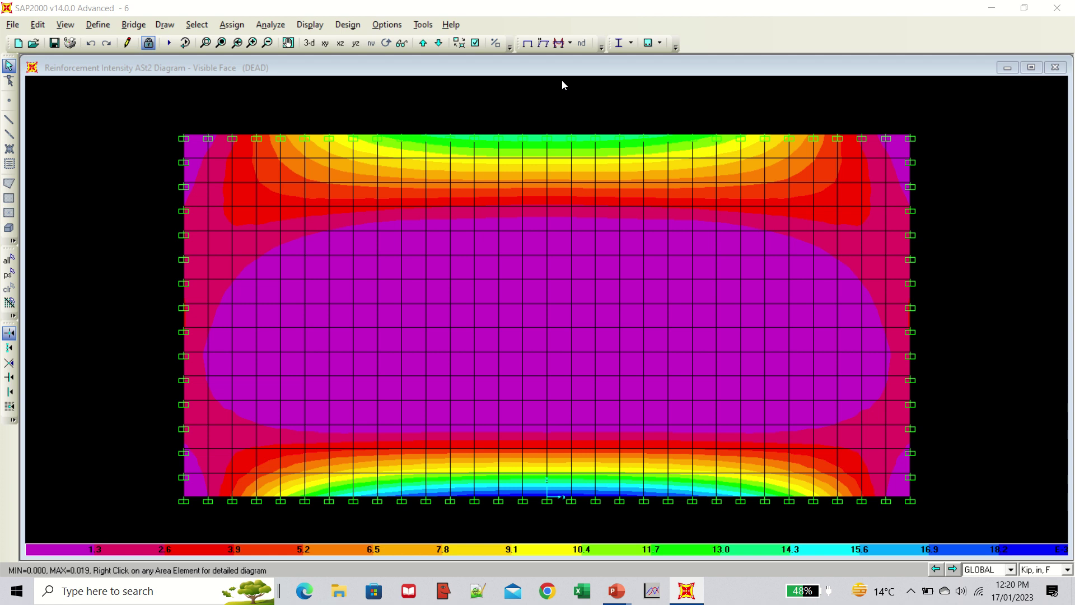
Display the shell stress S11 contours on the visible face for the DEAD case of the wall fixed on all edges.
click(571, 44)
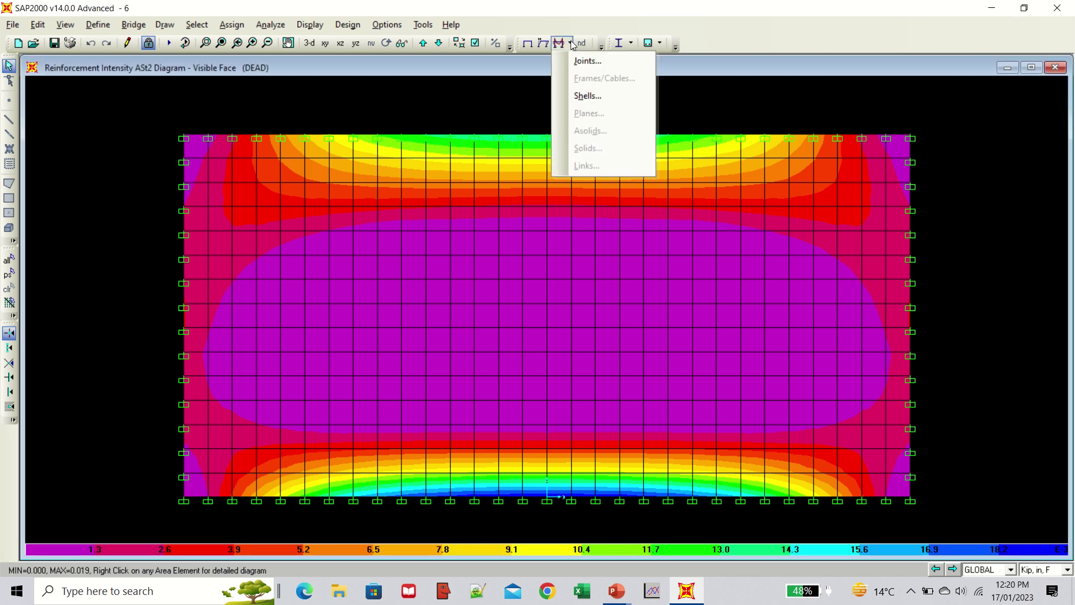
click(588, 96)
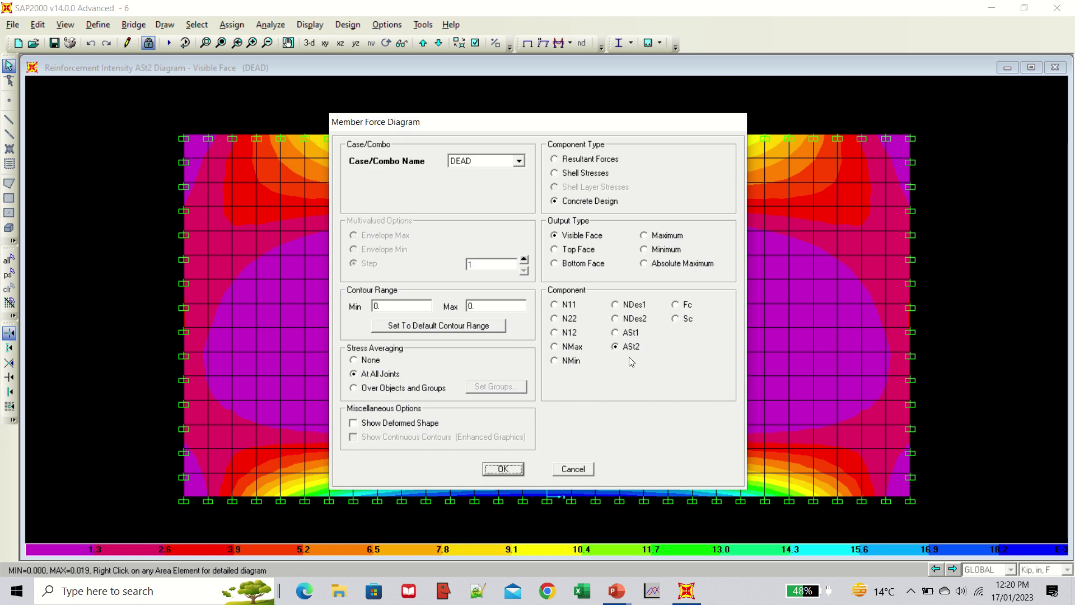
click(556, 174)
click(494, 467)
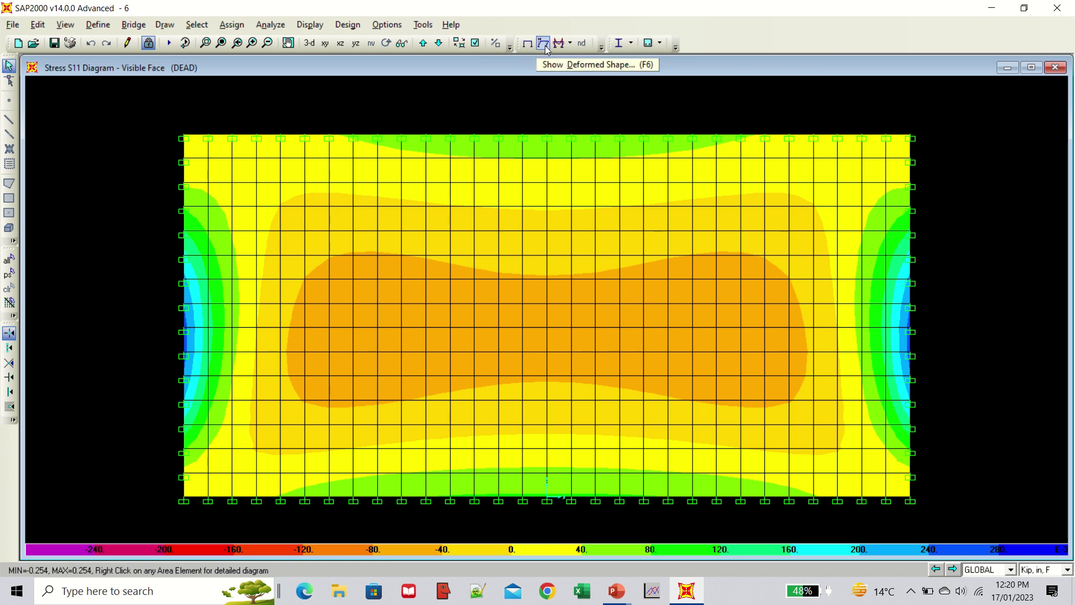
mouse_move(525, 219)
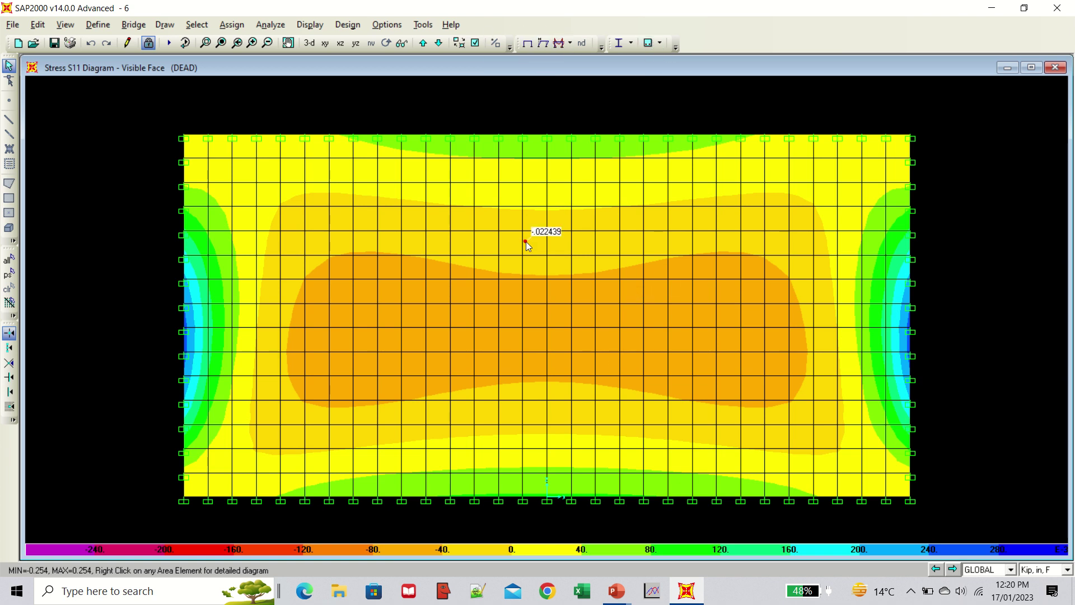